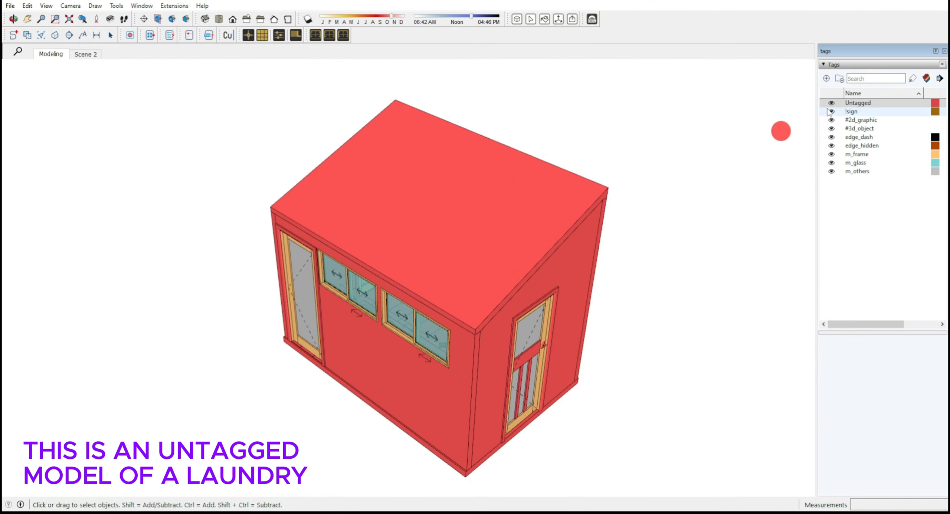
# Try to hide the Untagged tag
pyautogui.click(831, 103)
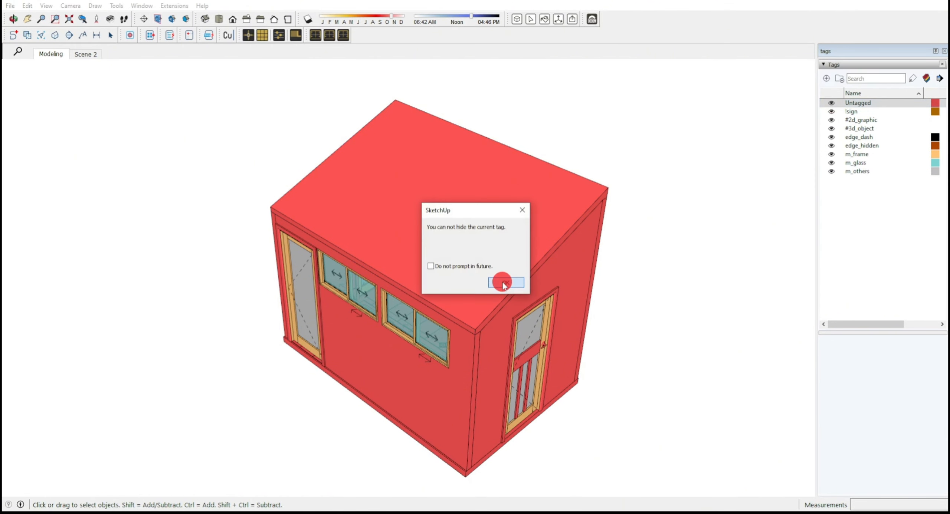
pyautogui.click(501, 282)
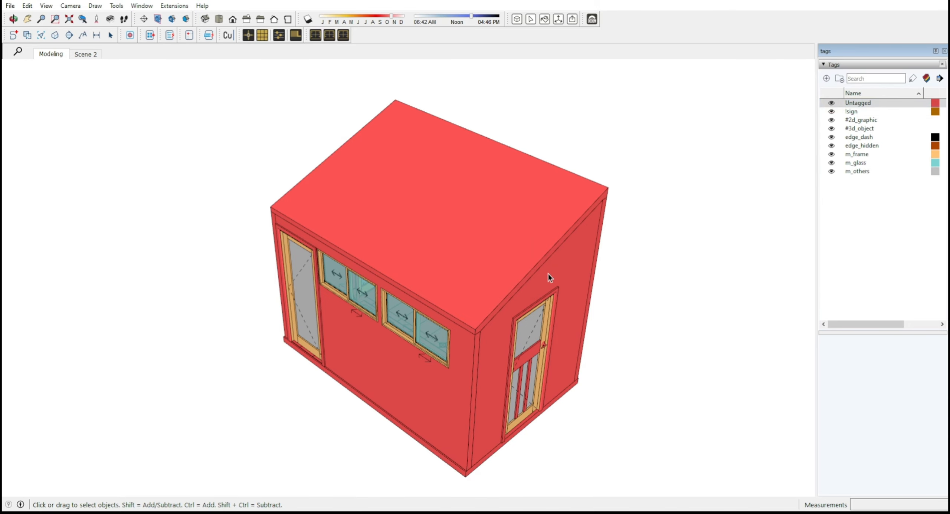
# Open the 5D+ classification overlay and look through its default Site, Building, Structural and Materials categories
pyautogui.click(11, 34)
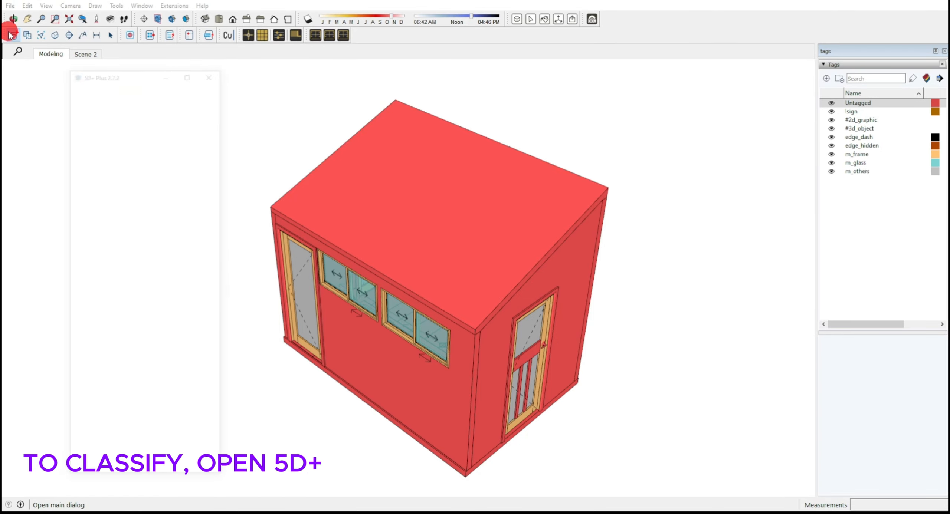
pyautogui.click(149, 315)
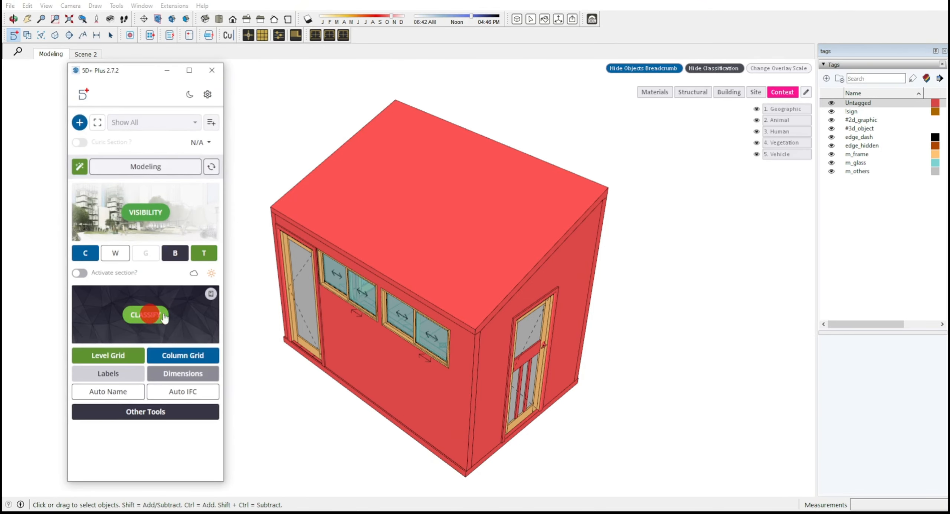
pyautogui.click(754, 92)
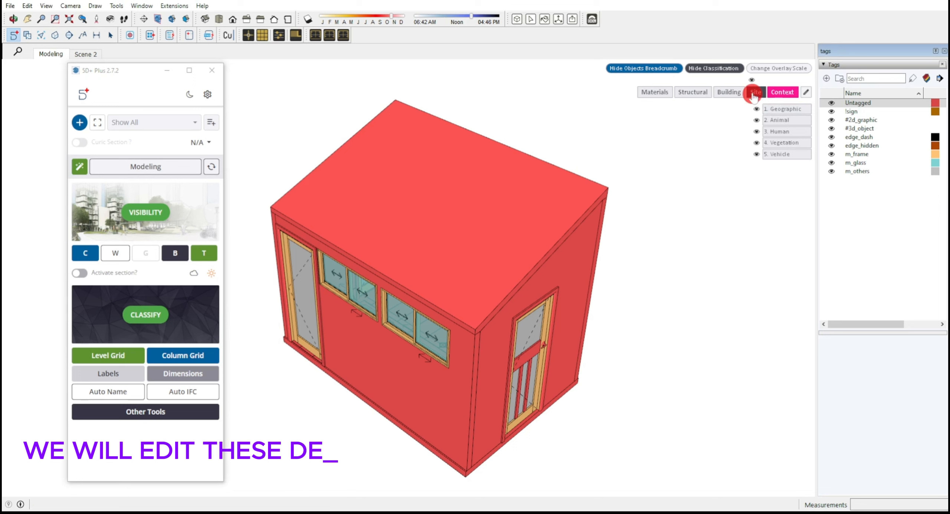
pyautogui.click(728, 93)
pyautogui.click(694, 93)
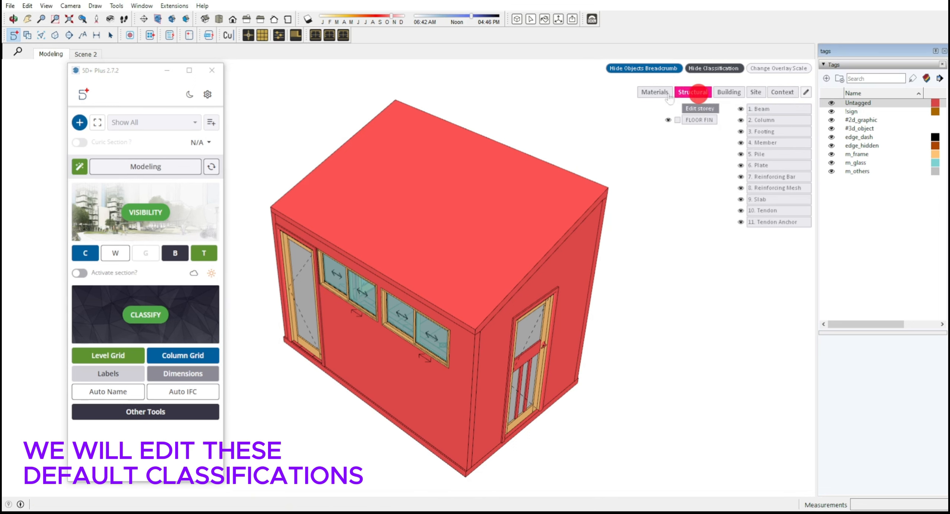
pyautogui.click(655, 93)
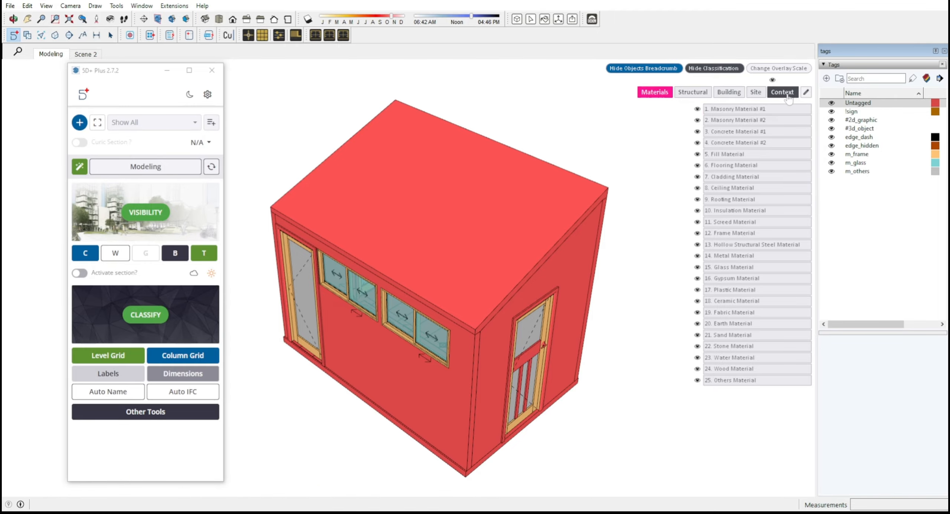
# In the custom classification settings, disable the Context, Site, Building, Structural and Materials categories and save
pyautogui.click(207, 95)
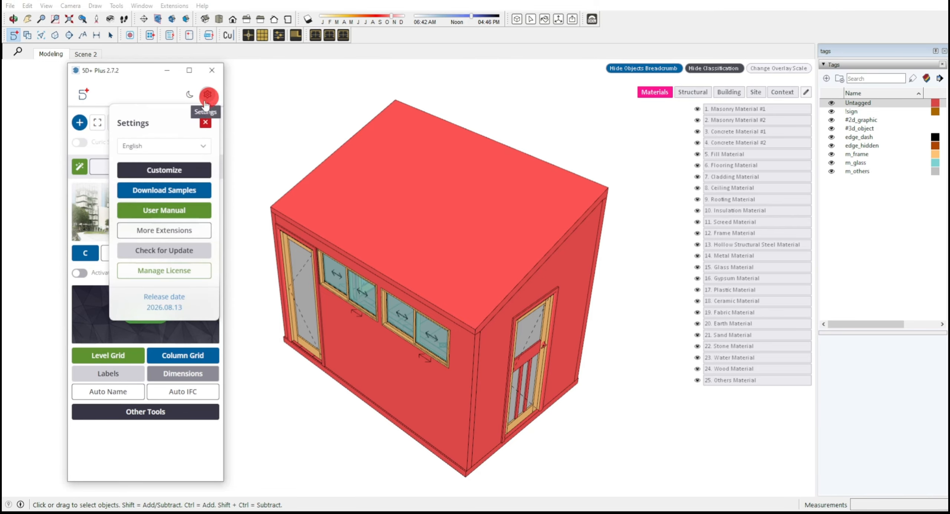
pyautogui.click(190, 176)
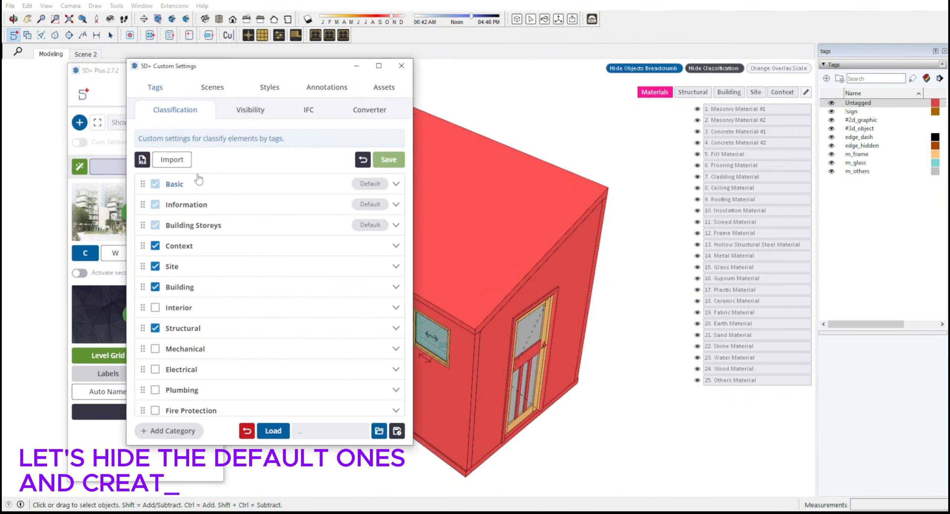
pyautogui.scroll(-3, 197, 222)
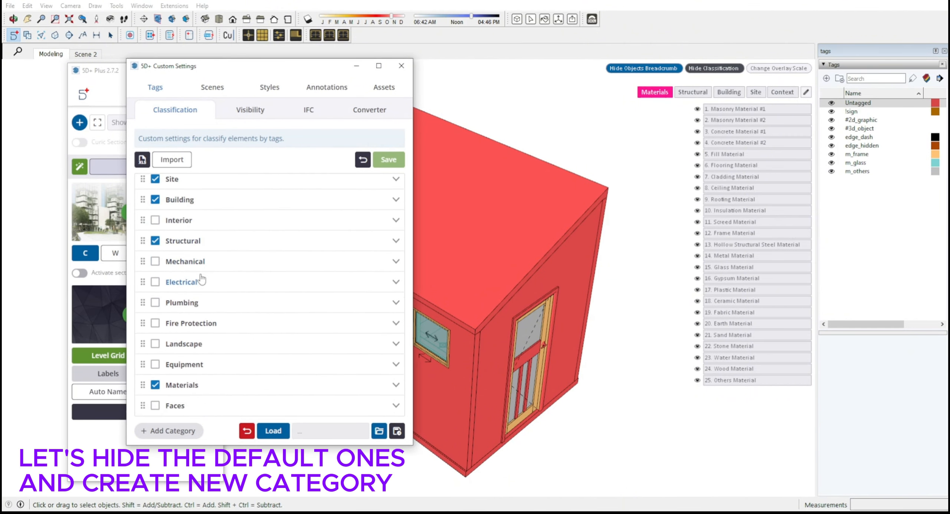
pyautogui.scroll(3, 202, 267)
pyautogui.click(155, 246)
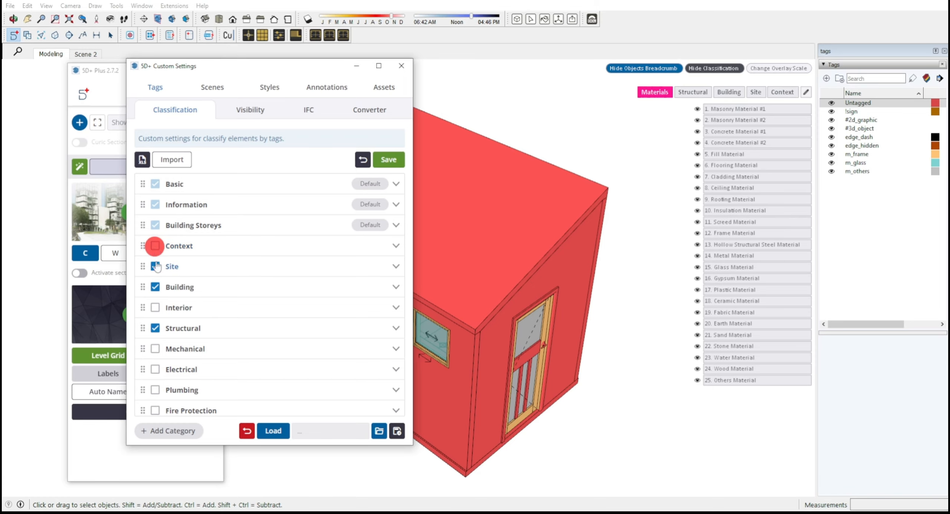
pyautogui.click(155, 267)
pyautogui.click(155, 287)
pyautogui.click(155, 328)
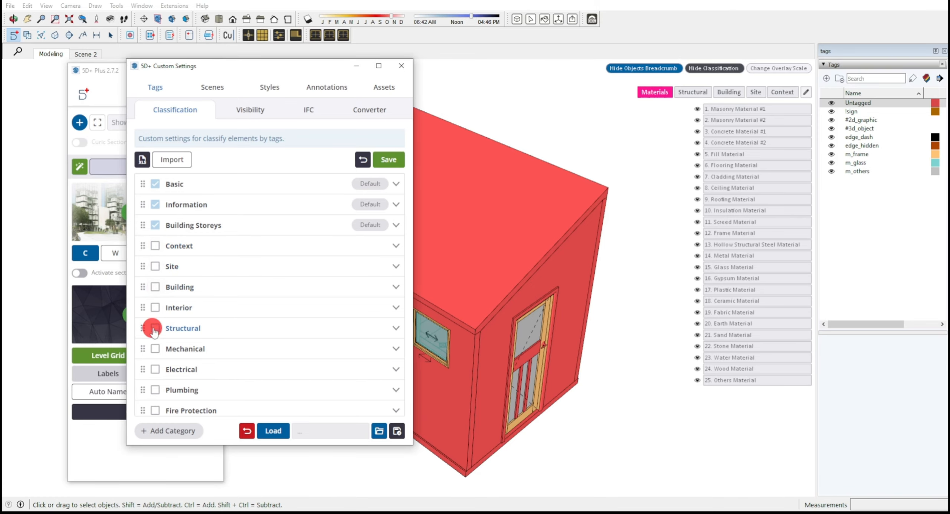
pyautogui.scroll(-3, 154, 333)
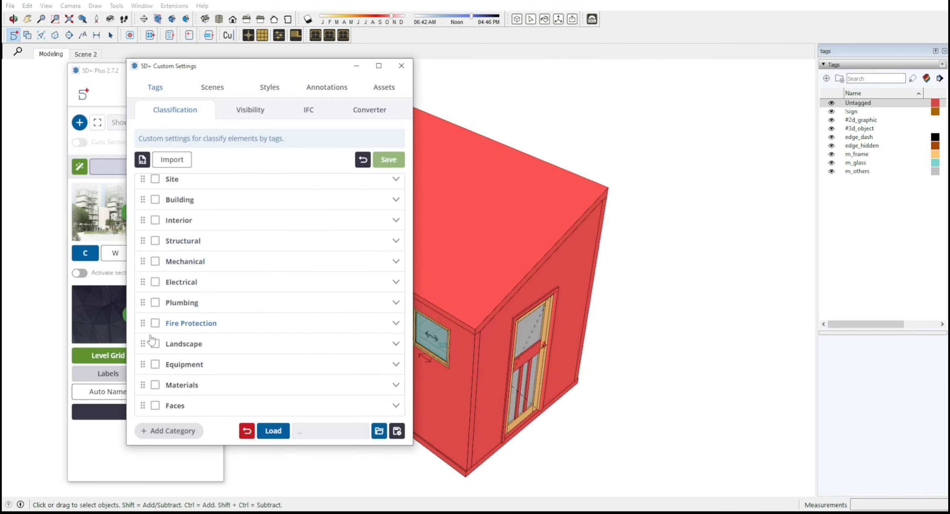
# Add a new classification category and name it Laundry
pyautogui.click(180, 431)
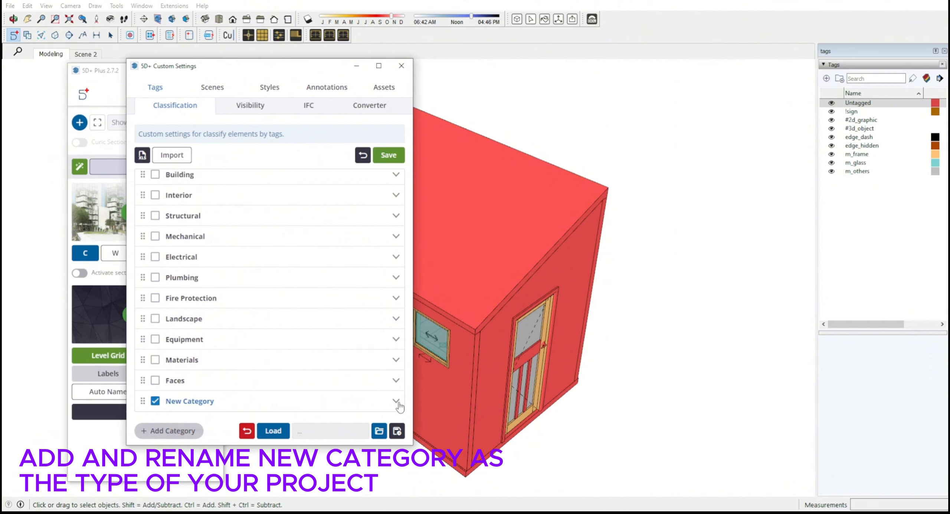
pyautogui.click(219, 405)
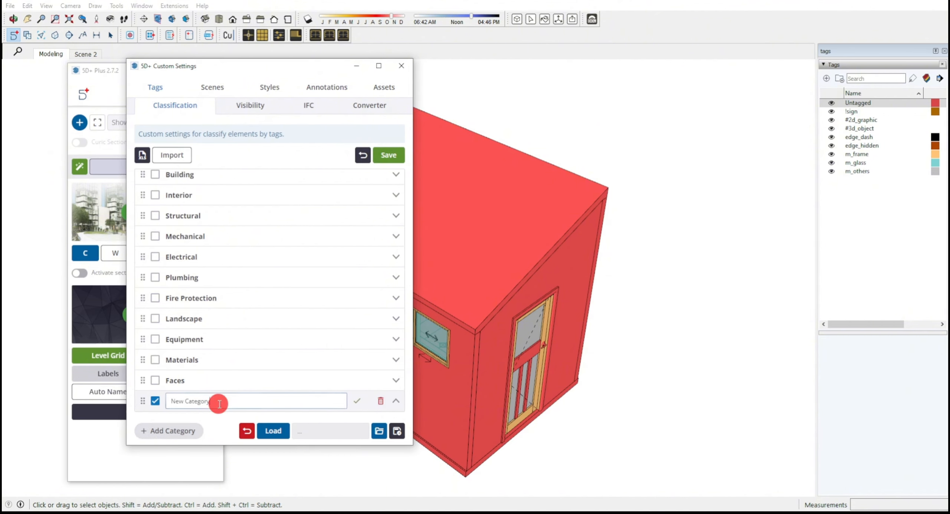
pyautogui.tripleClick(219, 405)
pyautogui.press('Return')
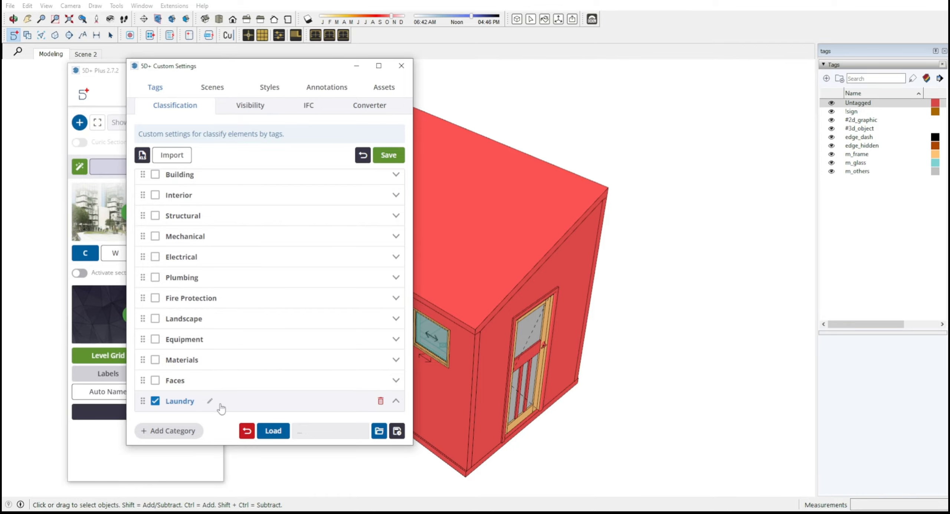
# Add the element types Ceiling, Walls, Cornice, Doors/Windows and Cabinetry to the Laundry category
pyautogui.scroll(-2, 256, 397)
pyautogui.click(197, 402)
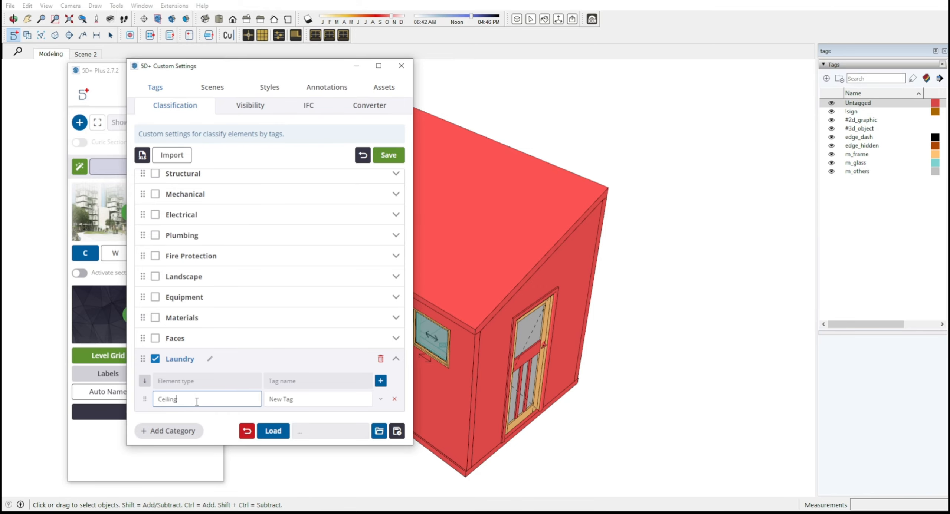
pyautogui.press('Return')
pyautogui.write('Walls')
pyautogui.press('Return')
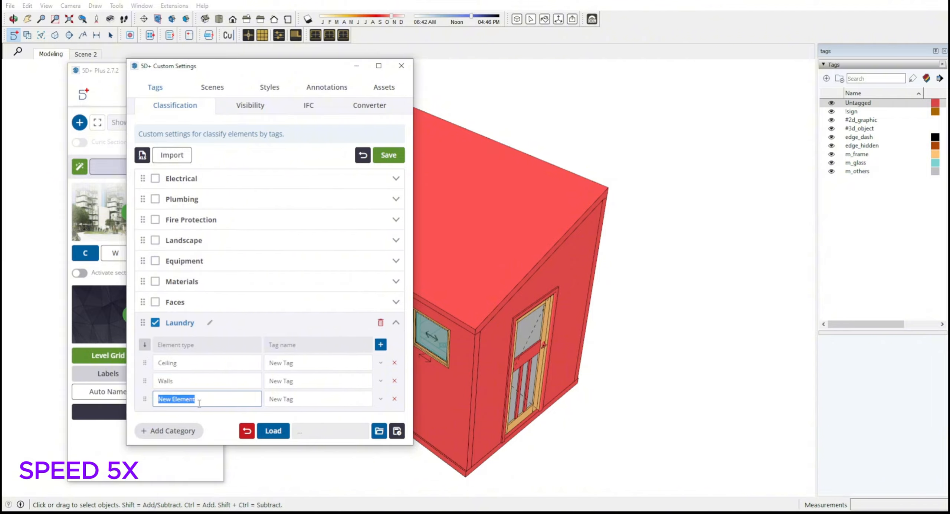
pyautogui.press('Return')
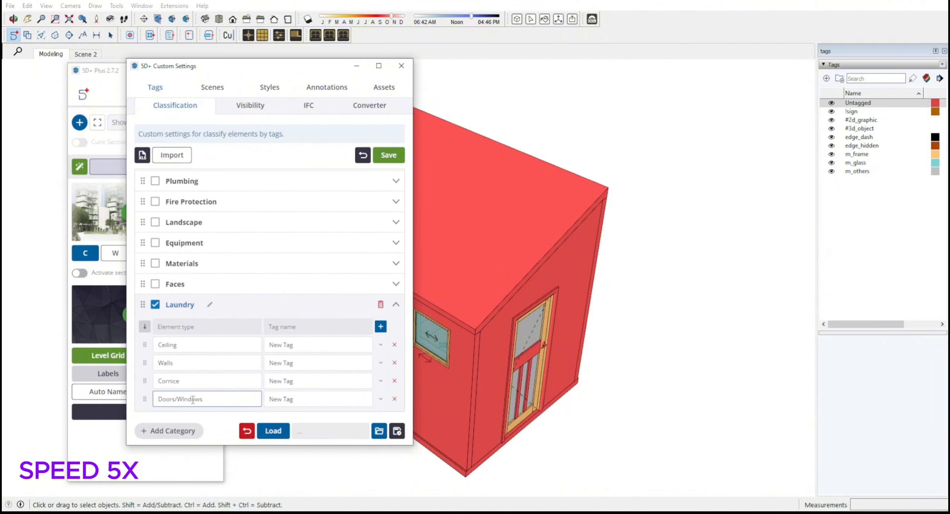
pyautogui.press('Return')
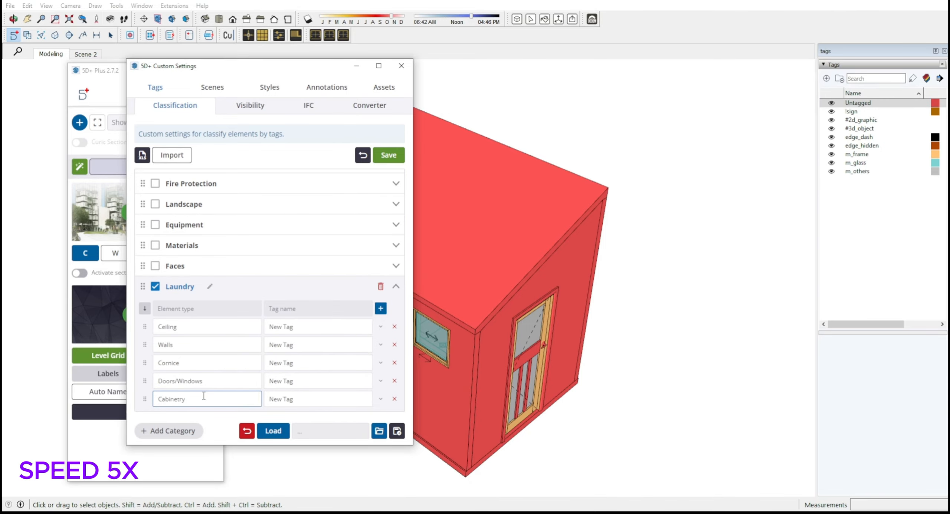
pyautogui.press('Return')
# Add the element types Wall Finishes, Floor Finishes, Electrical-Lighting and Electrical - Power to the Laundry category
pyautogui.write('Wall Finishes')
pyautogui.press('Return')
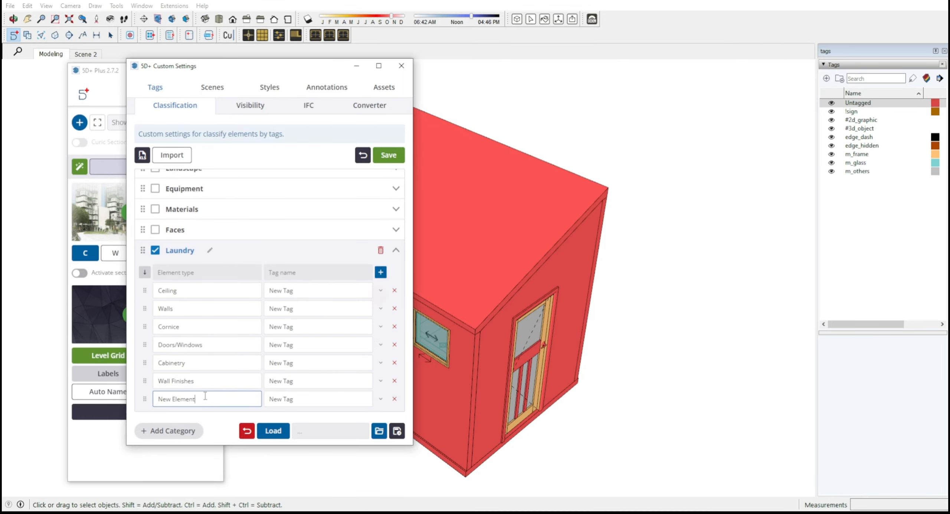
pyautogui.write('Floor Finishes')
pyautogui.press('Return')
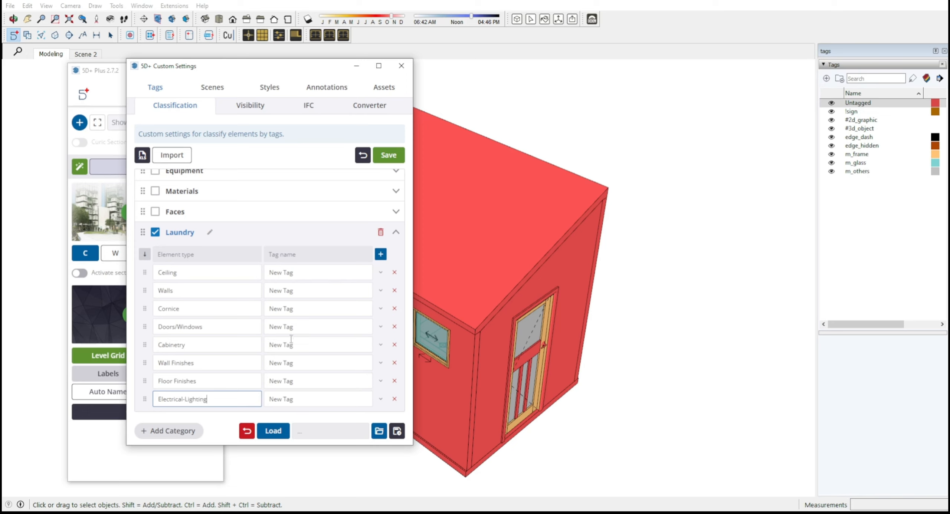
pyautogui.press('Return')
pyautogui.press('Return')
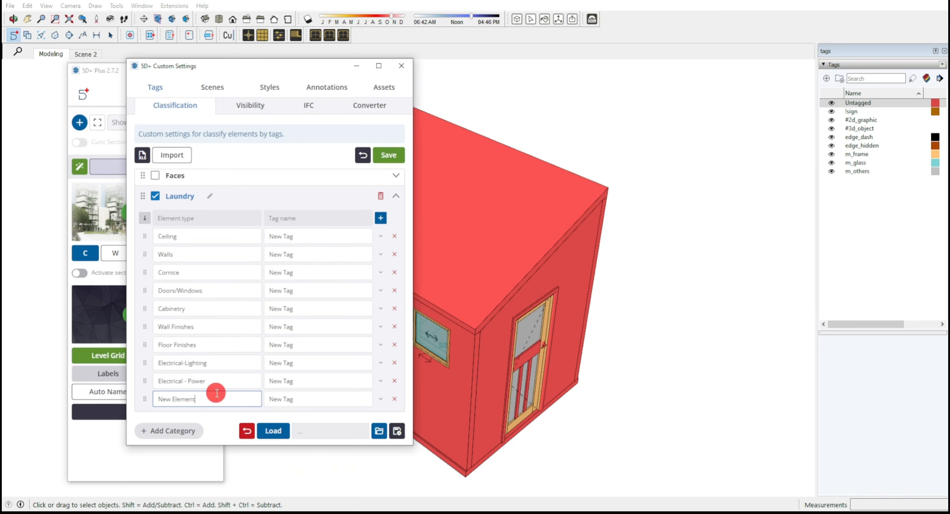
# Add the element types Plumbing Fixtures, Plumbing - Drain, Appliances and Floor to the Laundry category
pyautogui.press('Return')
pyautogui.write('P')
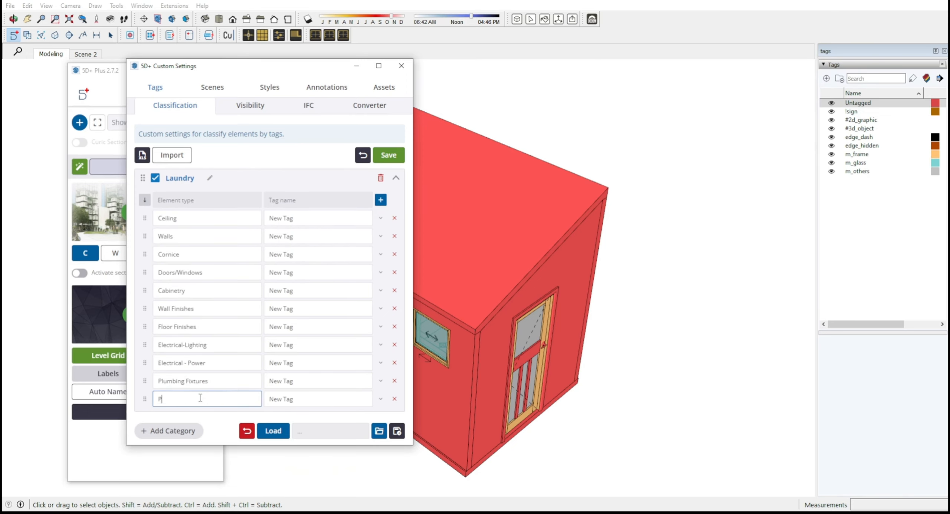
pyautogui.write('lumbing - Drain')
pyautogui.press('Return')
pyautogui.write('Applian')
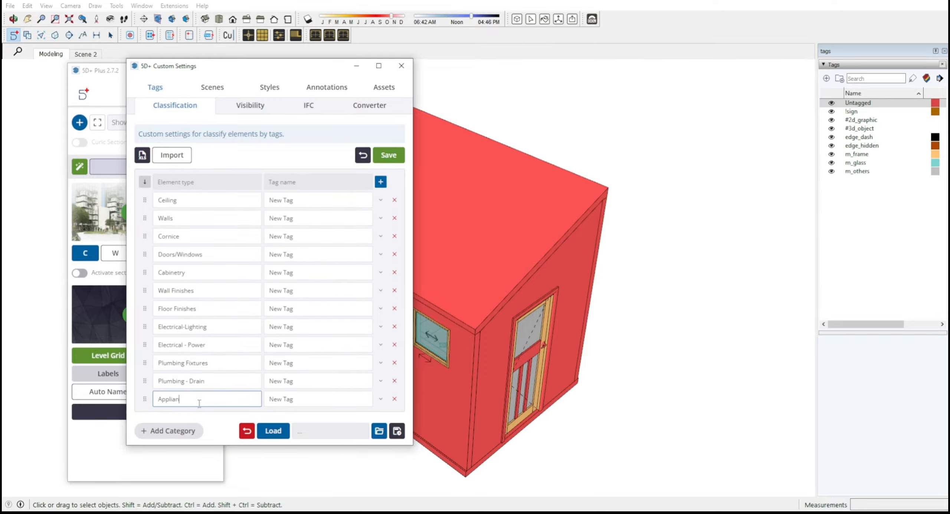
pyautogui.write('ces')
pyautogui.press('Return')
pyautogui.write('Floor')
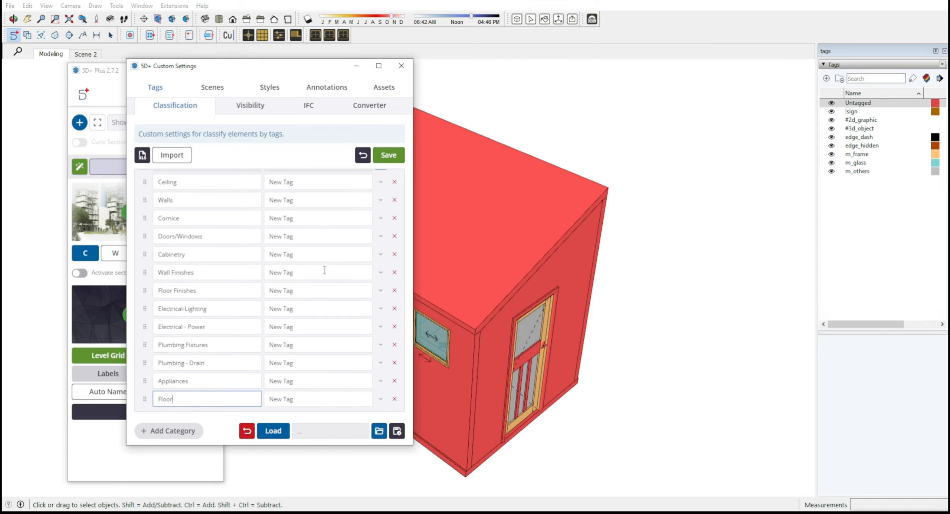
# Name the tags of the Ceiling to Cabinetry elements A-CEILING, A-WALLS, A-CORNICE, A-DOORS_WIN and A-CABINETRY
pyautogui.click(299, 182)
pyautogui.write('A-CEILING')
pyautogui.click(336, 205)
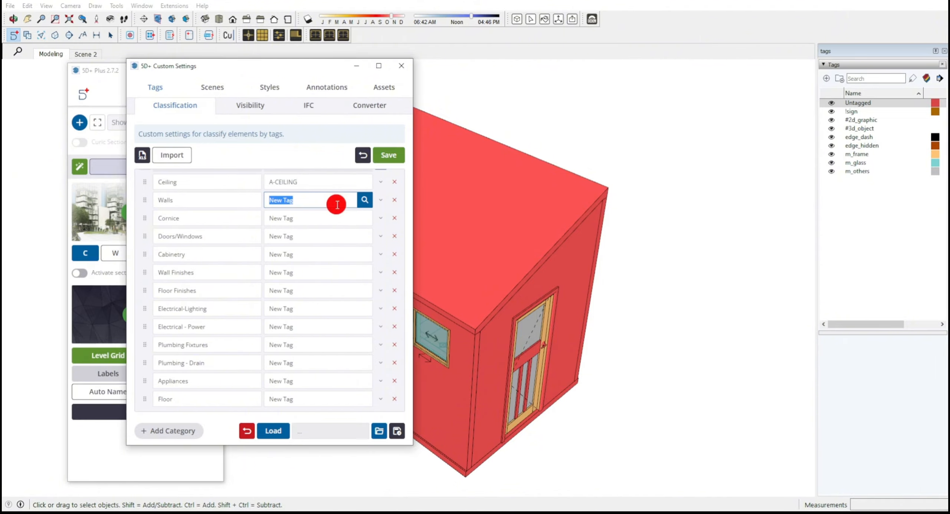
pyautogui.click(321, 223)
pyautogui.write('A')
pyautogui.click(324, 237)
pyautogui.write('A-D')
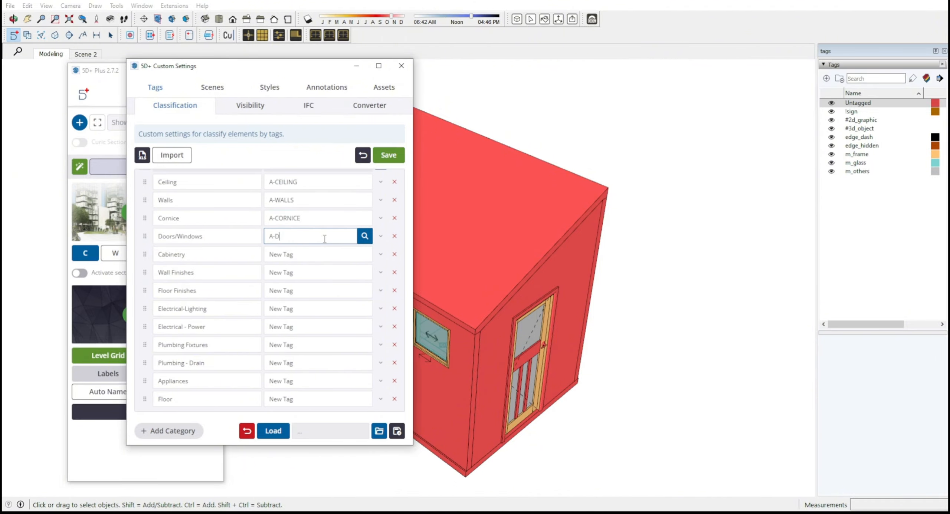
pyautogui.write('OORS_WIN')
pyautogui.click(315, 257)
pyautogui.write('A-CABINETRY')
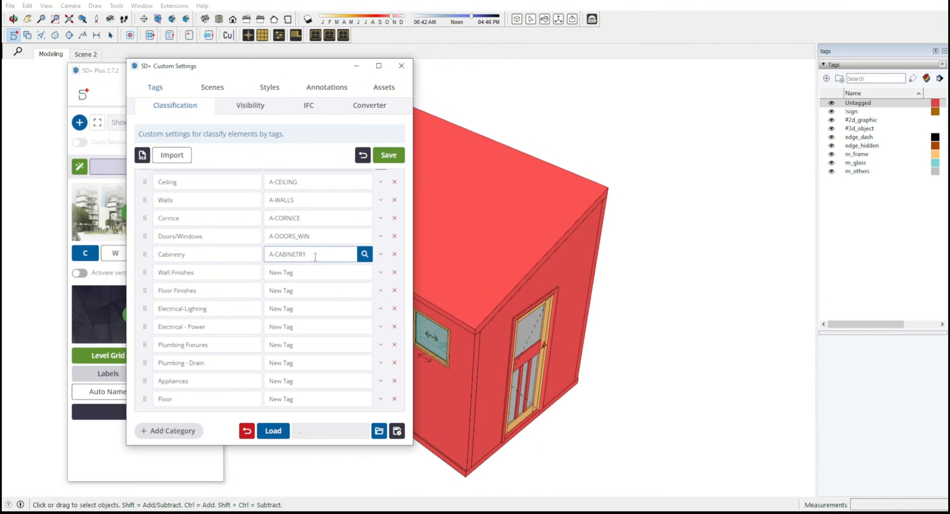
# Name the wall finishes, floor finishes, lighting and power tags A-WALL_FIN, A-FLOOR_FIN, E-LIGHTING and E-POWER
pyautogui.click(301, 275)
pyautogui.write('A-WALL_FIN')
pyautogui.click(309, 289)
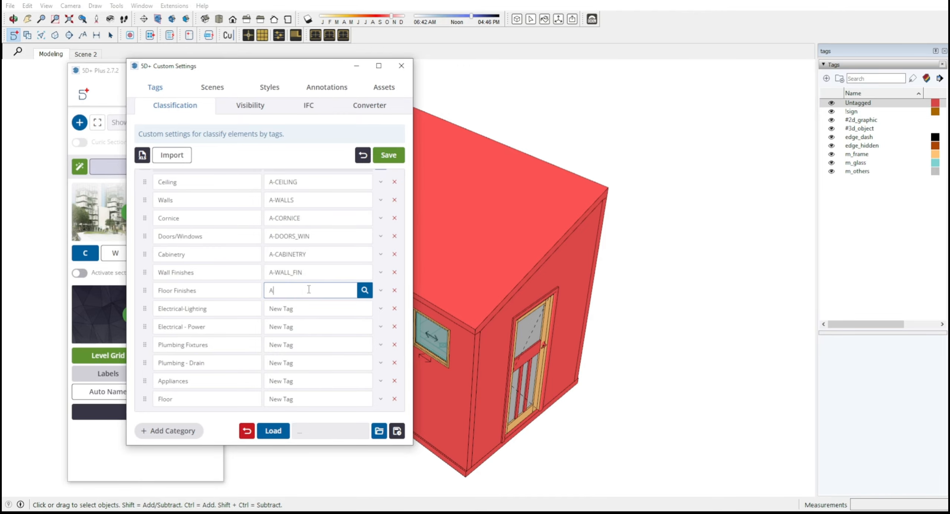
pyautogui.click(296, 310)
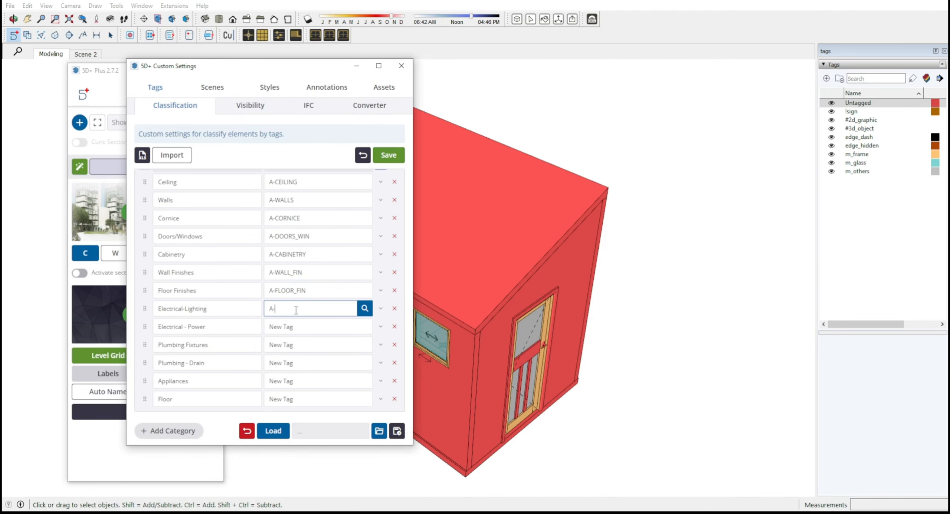
pyautogui.click(294, 327)
pyautogui.write('E-POWER')
# Name the plumbing fixtures, drain, appliances and floor tags P-FIXTURES, P-DRAIN, F-APPLIANCES and A-FLOOR, and save the Laundry category
pyautogui.click(292, 344)
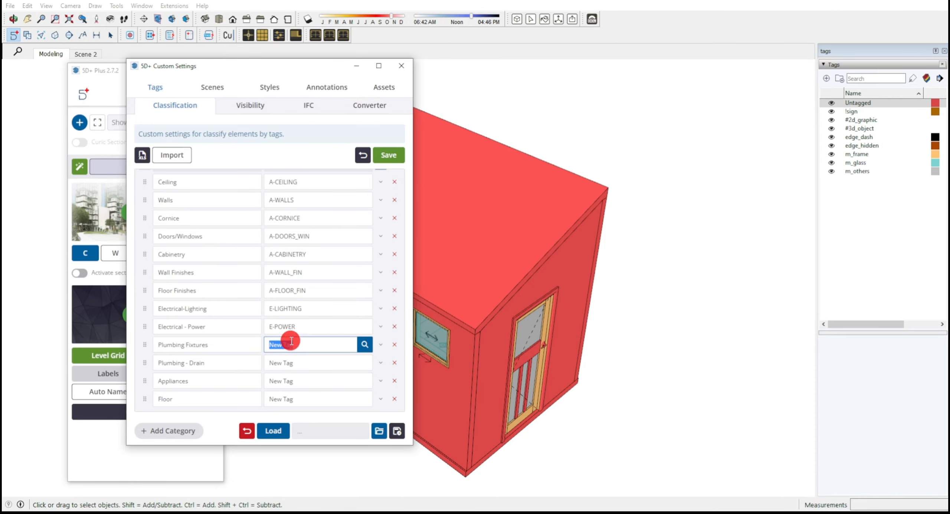
pyautogui.write('P-FIXTURES')
pyautogui.click(285, 360)
pyautogui.write('P-DRAIN')
pyautogui.click(299, 378)
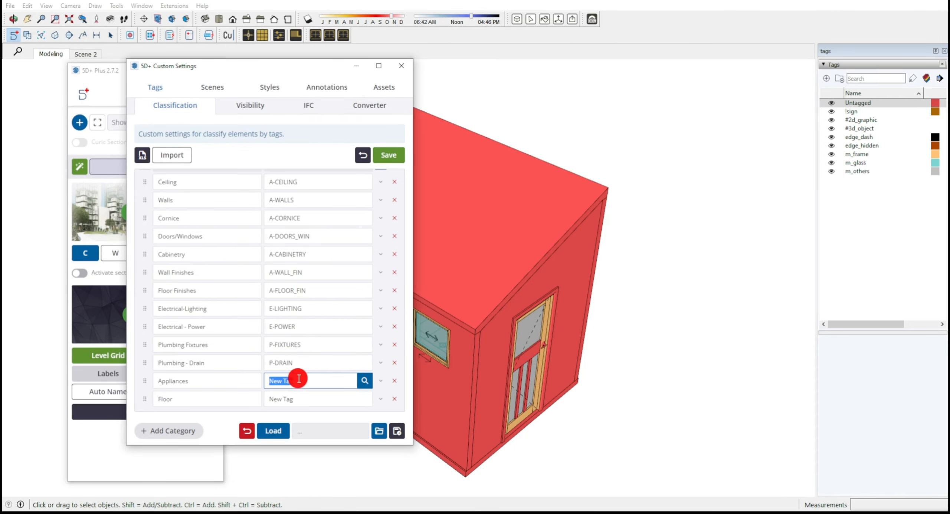
pyautogui.click(305, 401)
pyautogui.write('A-')
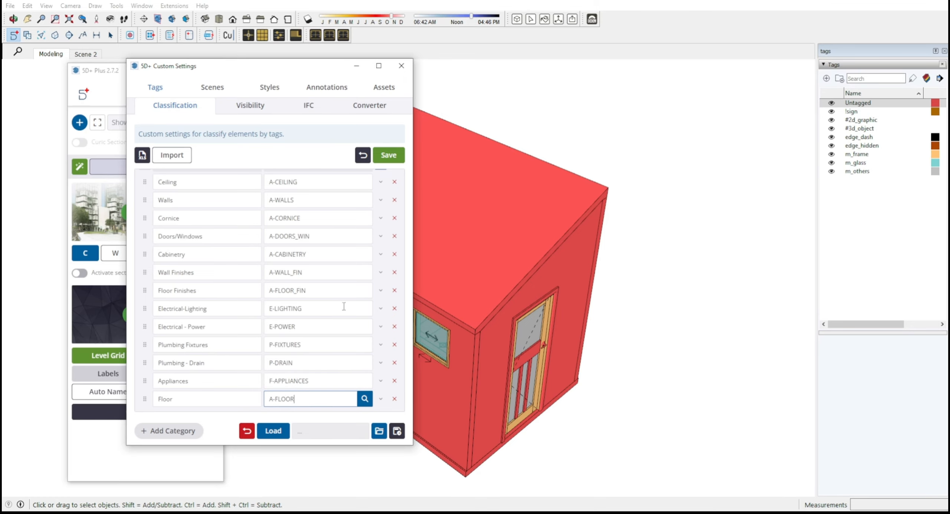
pyautogui.write('FLOOR')
pyautogui.press('Return')
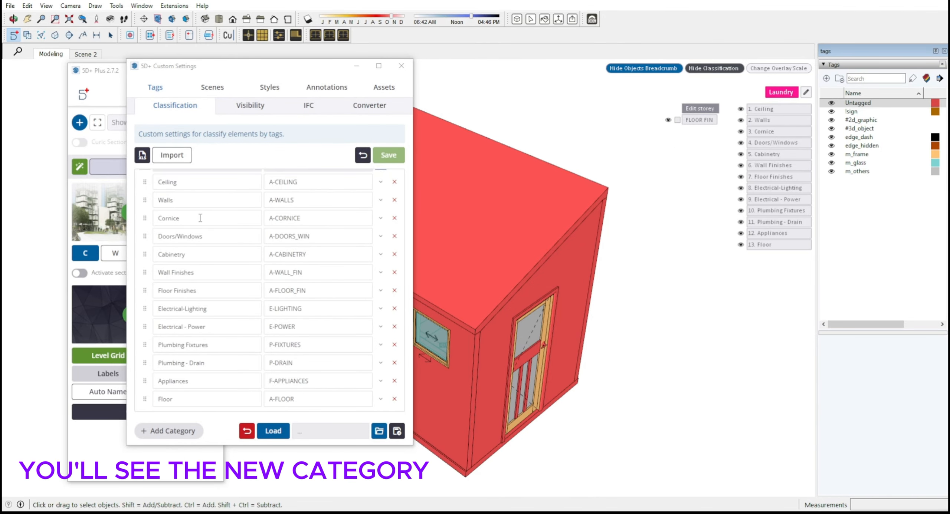
# Collapse the Laundry category and close the custom settings
pyautogui.scroll(3, 200, 222)
pyautogui.click(395, 242)
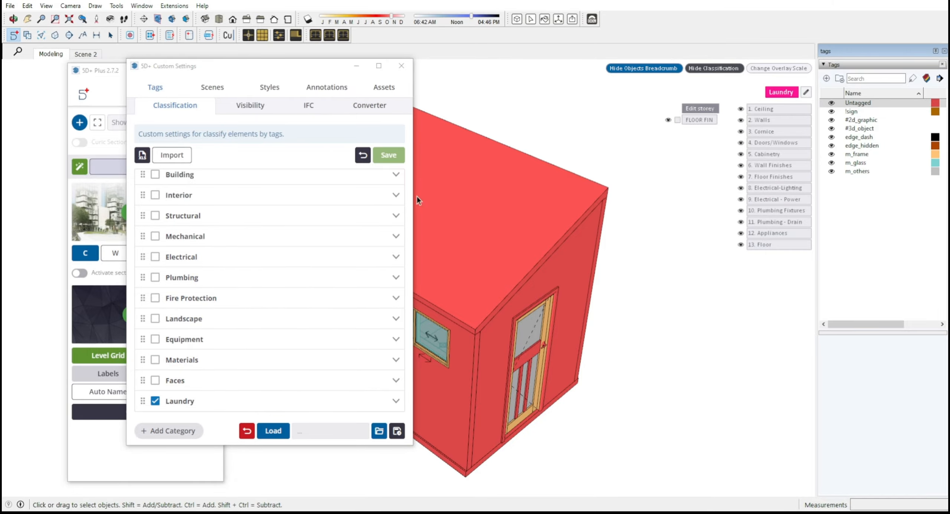
pyautogui.click(323, 122)
pyautogui.click(401, 66)
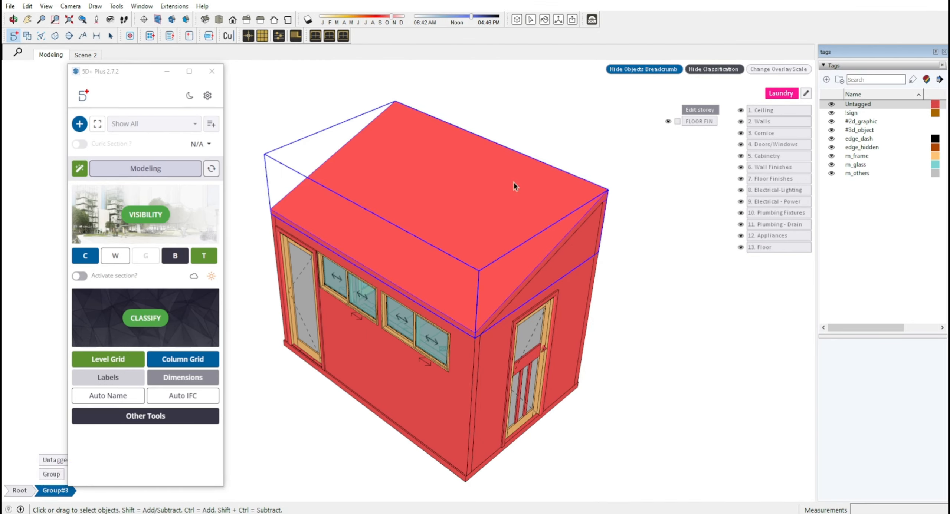
# Classify the selected sloped top of the laundry model as Ceiling and hide the ceiling elements
pyautogui.click(746, 111)
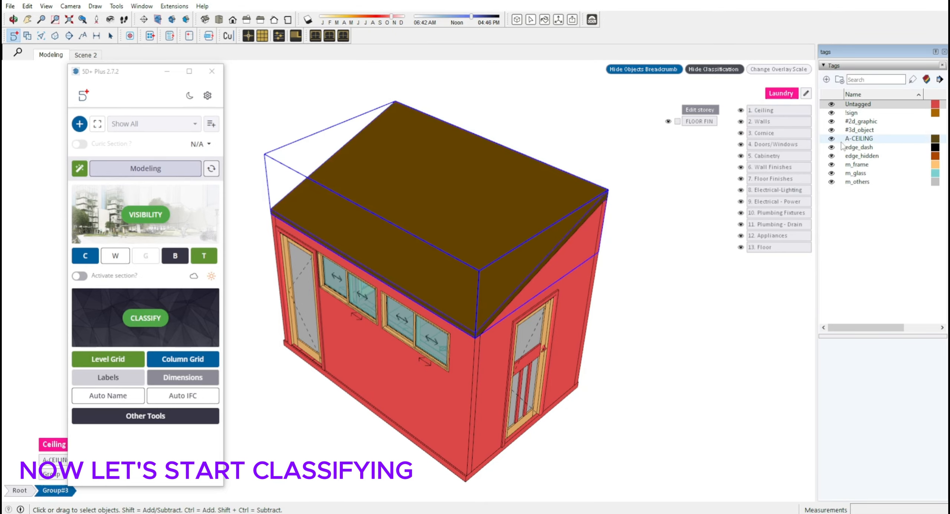
pyautogui.click(741, 111)
pyautogui.click(636, 287)
# Classify the laundry room's walls as Walls and hide the wall elements
pyautogui.click(480, 367)
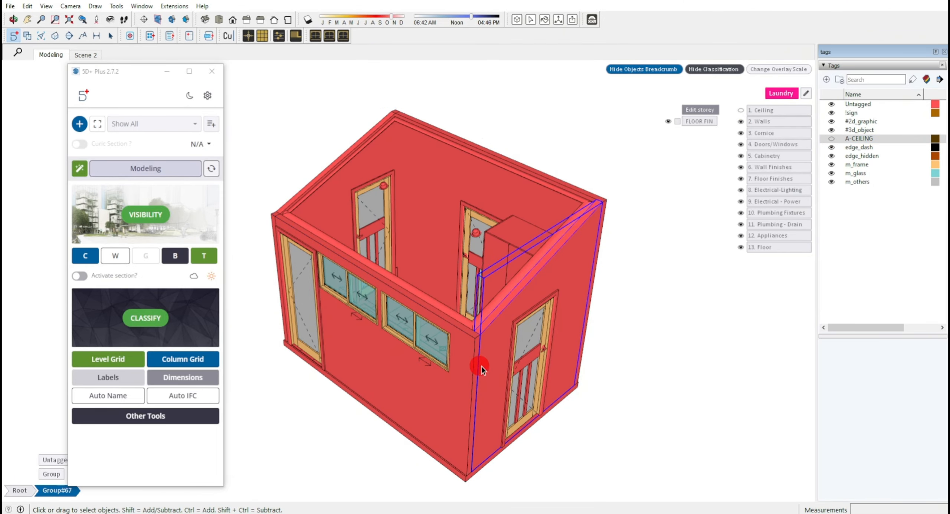
pyautogui.click(768, 124)
pyautogui.click(292, 270)
pyautogui.moveTo(292, 271); pyautogui.dragTo(245, 229, button='middle')
pyautogui.keyDown('shift'); pyautogui.click(281, 256); pyautogui.keyUp('shift')
pyautogui.click(768, 123)
pyautogui.moveTo(501, 234); pyautogui.dragTo(373, 244, button='middle')
pyautogui.click(741, 122)
# Classify the cornice group as Cornice and hide the cornice elements
pyautogui.moveTo(674, 167); pyautogui.dragTo(533, 237, button='middle')
pyautogui.click(768, 133)
pyautogui.click(740, 132)
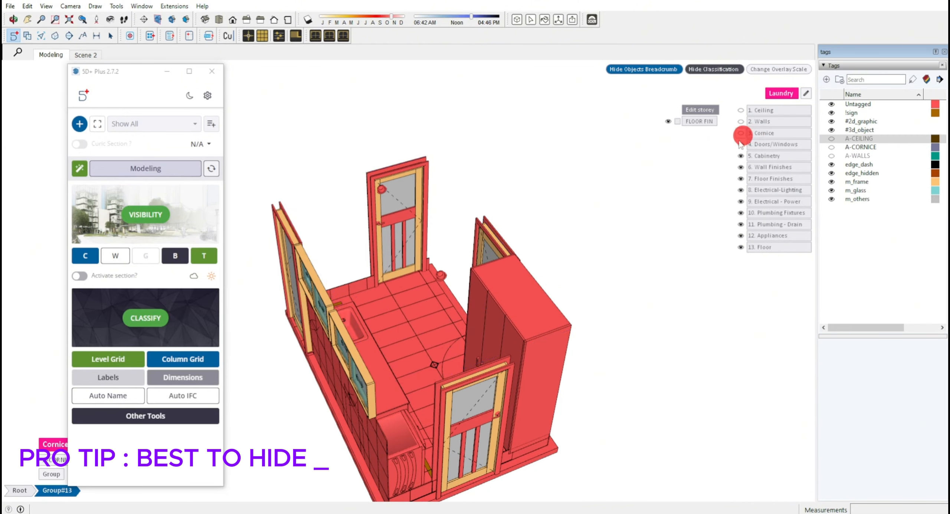
# Classify both sliding windows and all the doors together as Doors/Windows and hide them
pyautogui.scroll(-3, 449, 359)
pyautogui.scroll(3, 448, 360)
pyautogui.moveTo(450, 358); pyautogui.dragTo(509, 286, button='middle')
pyautogui.click(460, 259)
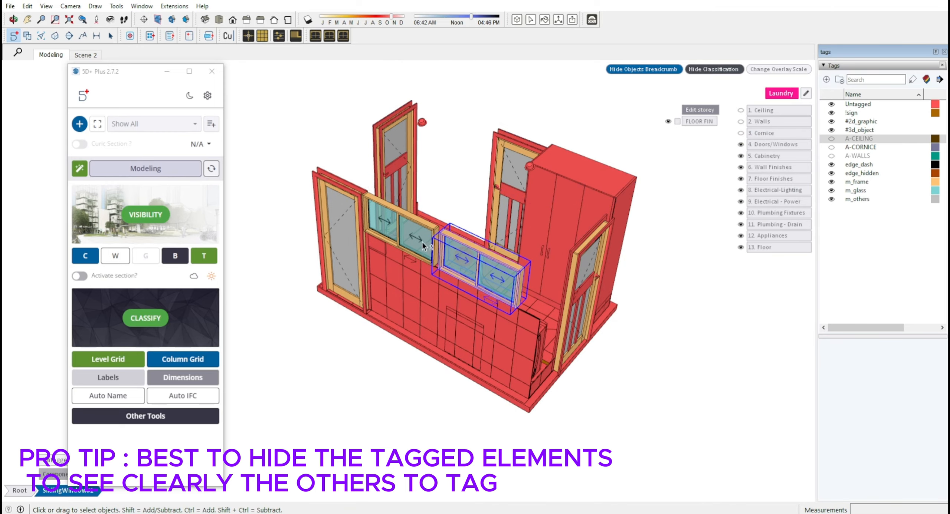
pyautogui.click(393, 224)
pyautogui.keyDown('shift'); pyautogui.click(346, 218); pyautogui.keyUp('shift')
pyautogui.keyDown('shift'); pyautogui.click(487, 251); pyautogui.keyUp('shift')
pyautogui.keyDown('shift'); pyautogui.click(408, 130); pyautogui.keyUp('shift')
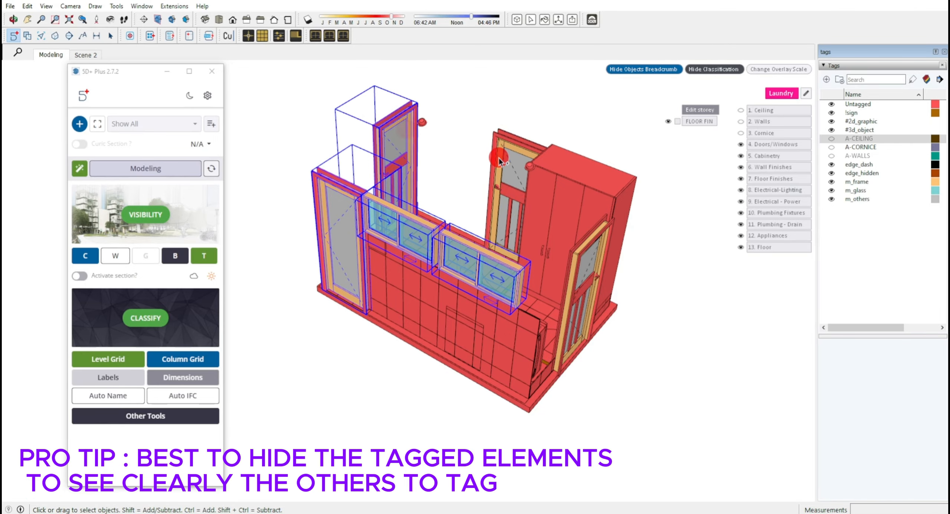
pyautogui.keyDown('shift'); pyautogui.click(499, 159); pyautogui.keyUp('shift')
pyautogui.keyDown('shift'); pyautogui.click(575, 256); pyautogui.keyUp('shift')
pyautogui.click(772, 144)
pyautogui.click(741, 144)
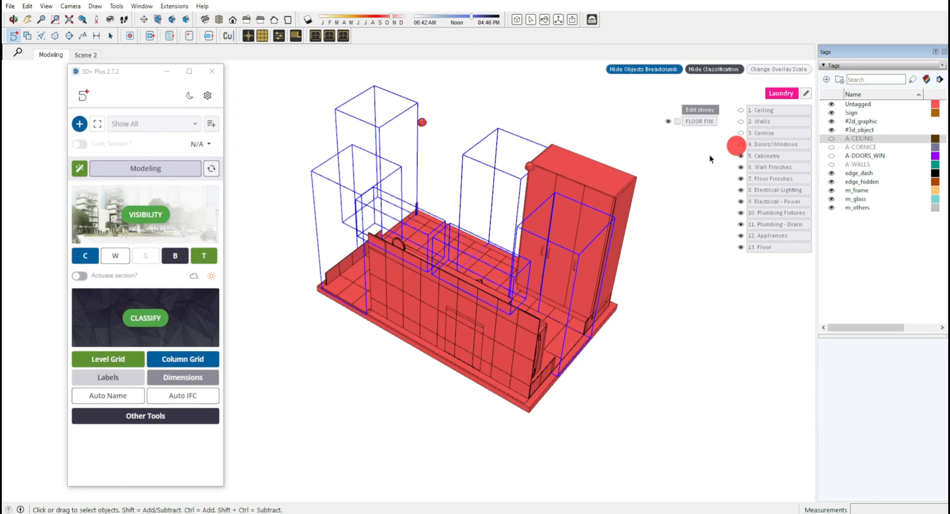
# Classify the tall storage cabinet as Cabinetry and hide the cabinetry elements
pyautogui.click(561, 224)
pyautogui.click(760, 156)
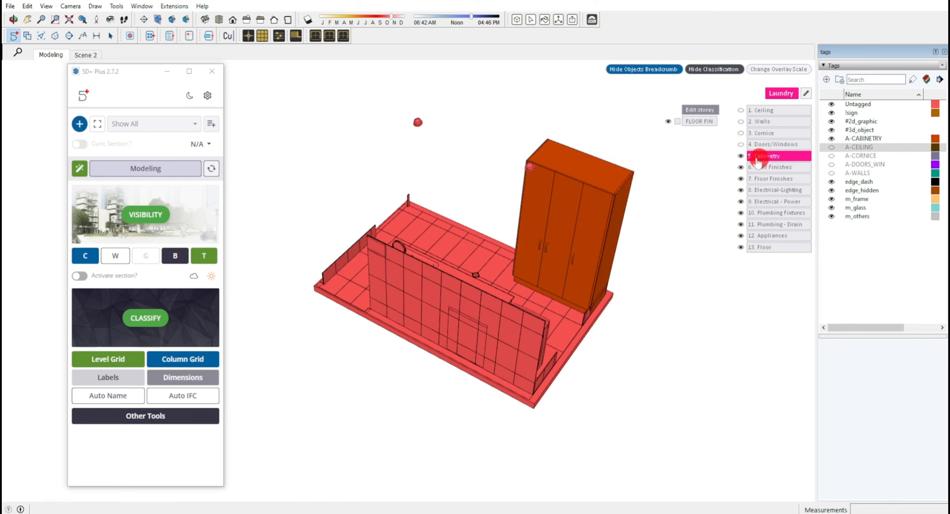
pyautogui.click(741, 156)
pyautogui.click(642, 164)
# Classify the tiled splashback behind the sink counter as Wall Finishes and hide the wall finishes
pyautogui.moveTo(538, 238); pyautogui.dragTo(639, 209, button='middle')
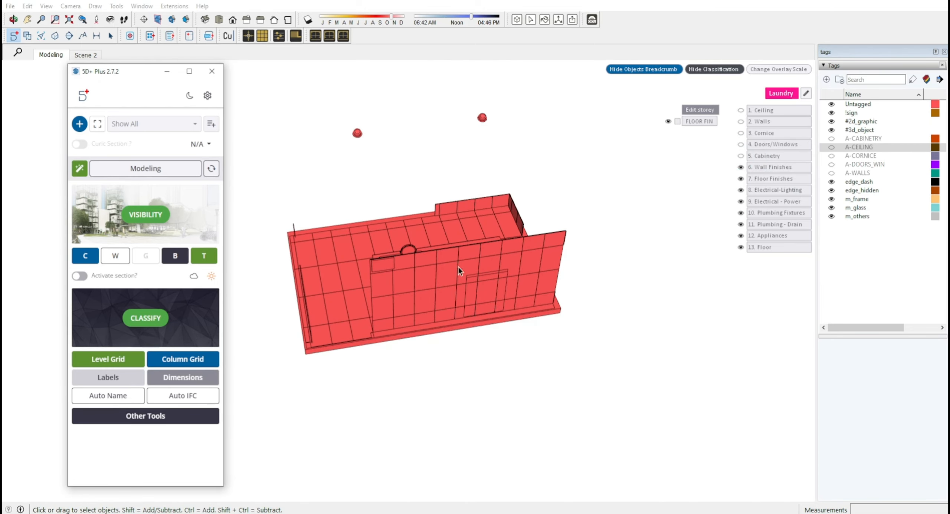
pyautogui.moveTo(290, 232); pyautogui.dragTo(419, 239, button='middle')
pyautogui.keyDown('shift'); pyautogui.moveTo(419, 239); pyautogui.dragTo(560, 255, button='middle'); pyautogui.keyUp('shift')
pyautogui.click(555, 211)
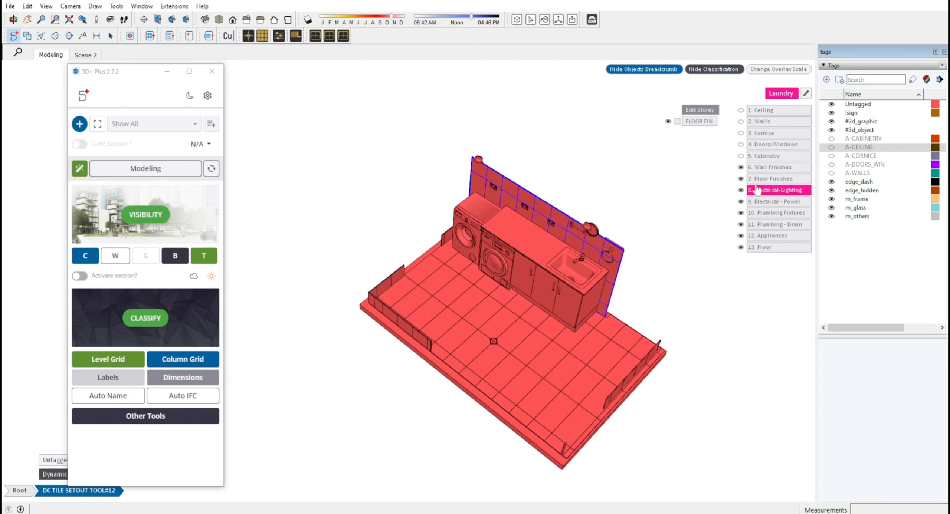
pyautogui.click(758, 168)
pyautogui.click(741, 168)
# Classify the remaining low skirting tiles around the floor edges as Wall Finishes
pyautogui.scroll(3, 443, 244)
pyautogui.click(371, 288)
pyautogui.moveTo(371, 287); pyautogui.dragTo(262, 275, button='middle')
pyautogui.moveTo(458, 189); pyautogui.dragTo(393, 216, button='middle')
pyautogui.keyDown('shift'); pyautogui.click(392, 209); pyautogui.keyUp('shift')
pyautogui.click(763, 166)
pyautogui.click(693, 184)
pyautogui.scroll(-3, 393, 273)
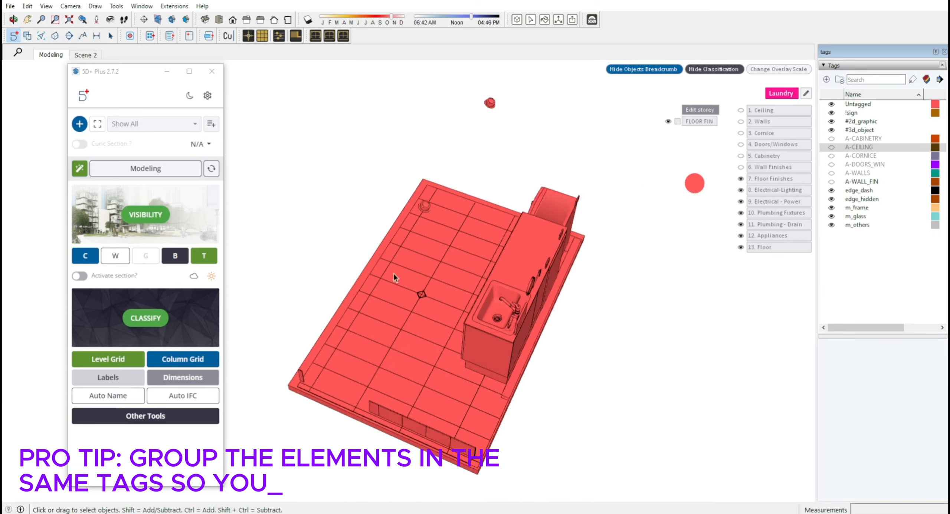
pyautogui.moveTo(394, 273); pyautogui.dragTo(460, 265, button='middle')
pyautogui.click(472, 385)
pyautogui.click(764, 168)
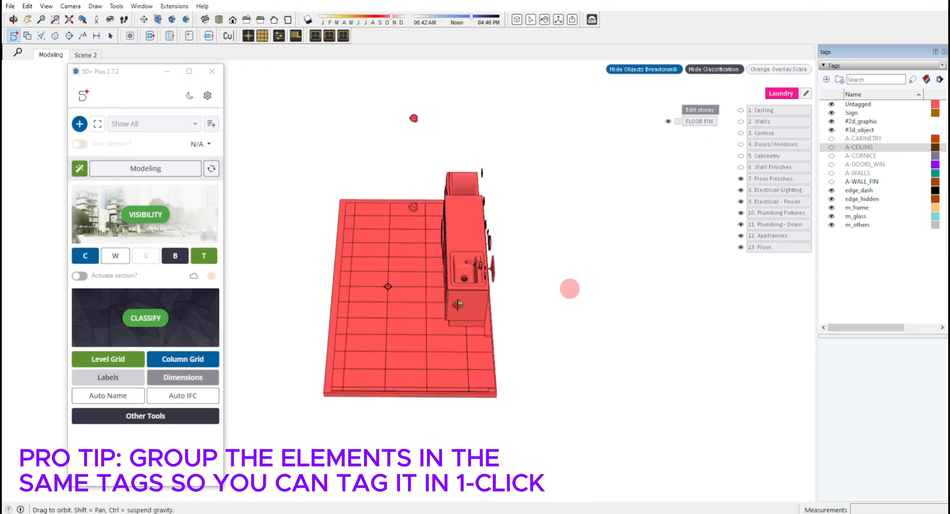
# Classify the base cabinet group under the laundry sink as Cabinetry
pyautogui.moveTo(568, 289); pyautogui.dragTo(494, 333, button='middle')
pyautogui.click(494, 333)
pyautogui.click(767, 156)
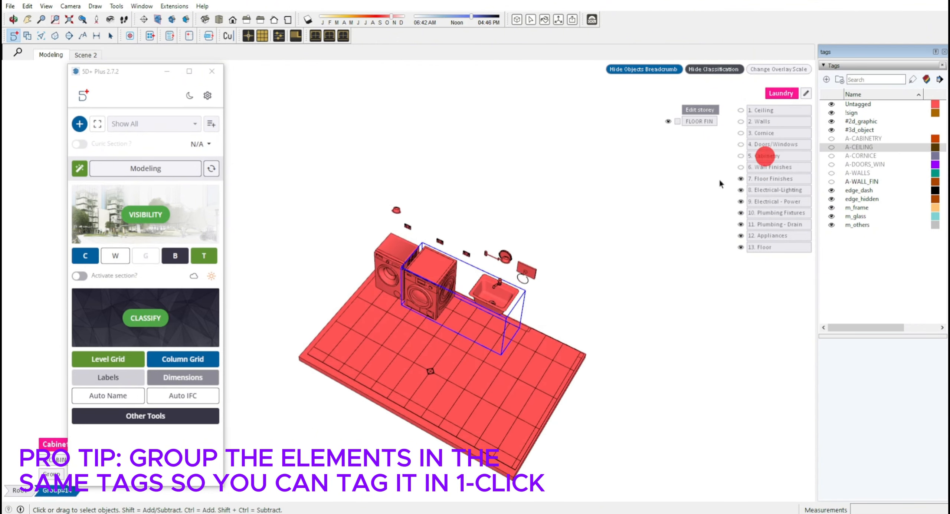
pyautogui.click(608, 254)
pyautogui.keyDown('shift'); pyautogui.moveTo(433, 270); pyautogui.dragTo(436, 266, button='middle'); pyautogui.keyUp('shift')
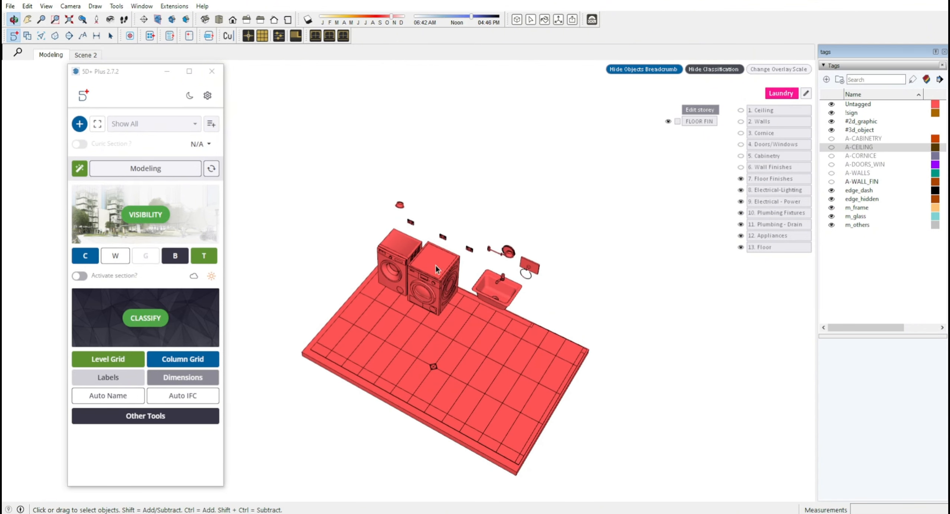
# Classify the floor tiles as Floor Finishes and hide the floor finishes
pyautogui.click(578, 350)
pyautogui.click(761, 179)
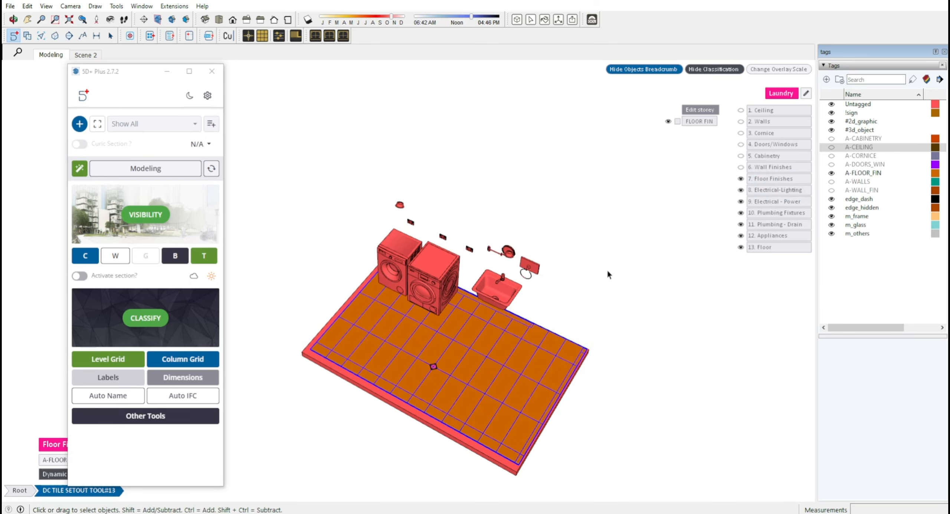
pyautogui.click(740, 179)
# Classify the group of ceiling lights as Electrical-Lighting and hide the lighting elements
pyautogui.click(492, 292)
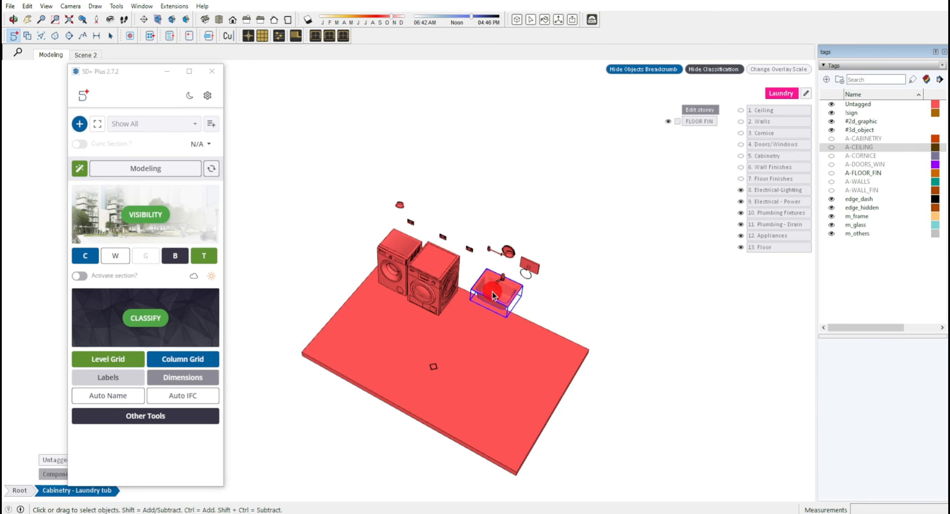
pyautogui.click(399, 204)
pyautogui.click(776, 190)
pyautogui.click(740, 190)
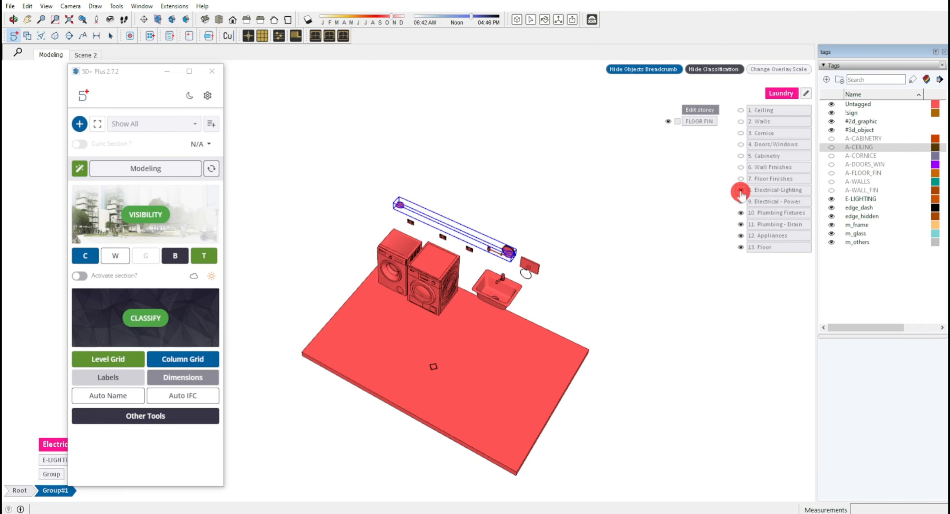
pyautogui.click(606, 227)
# Classify the laundry tub with its tap as Plumbing Fixtures and hide the plumbing fixtures
pyautogui.click(502, 303)
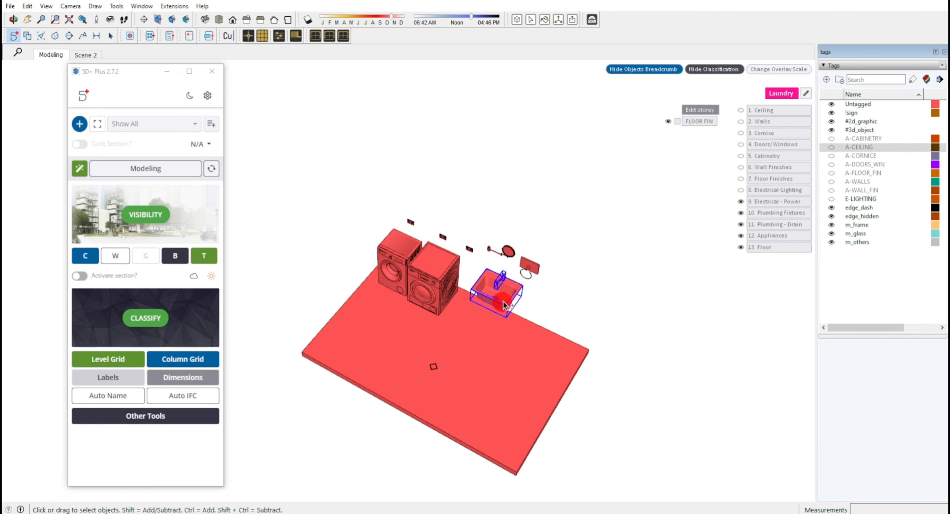
pyautogui.click(776, 212)
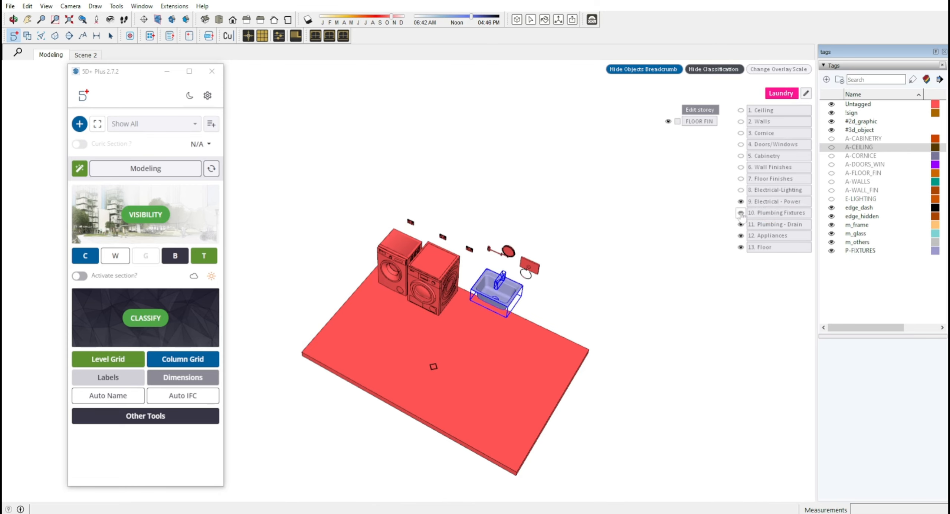
pyautogui.click(741, 212)
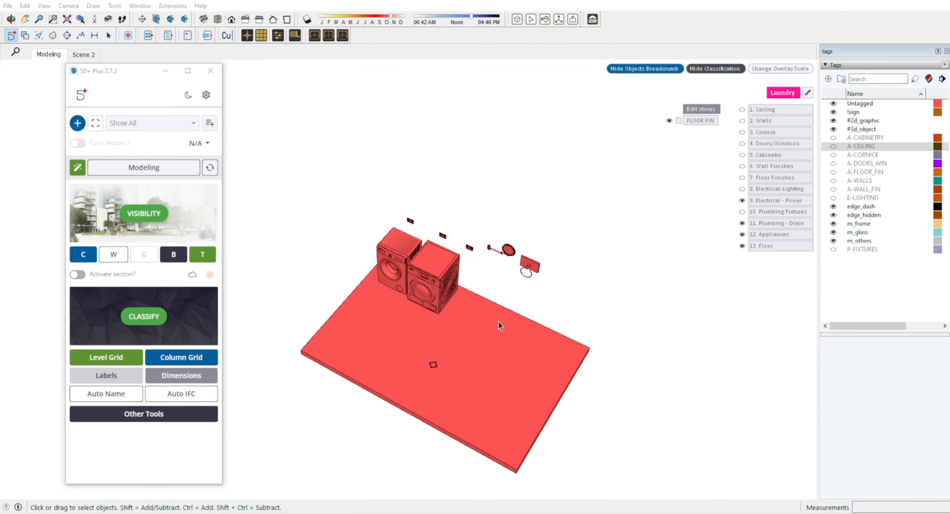
# Classify the two front-loading laundry machines as Appliances and hide the appliances
pyautogui.click(442, 275)
pyautogui.click(752, 235)
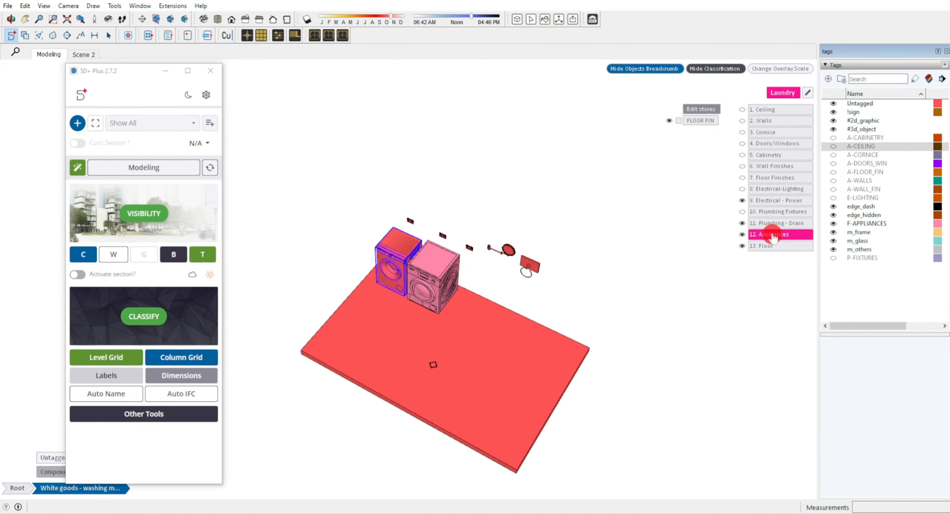
pyautogui.click(742, 234)
# Classify the four power outlets as Electrical - Power and hide the power elements
pyautogui.moveTo(391, 204); pyautogui.dragTo(484, 287)
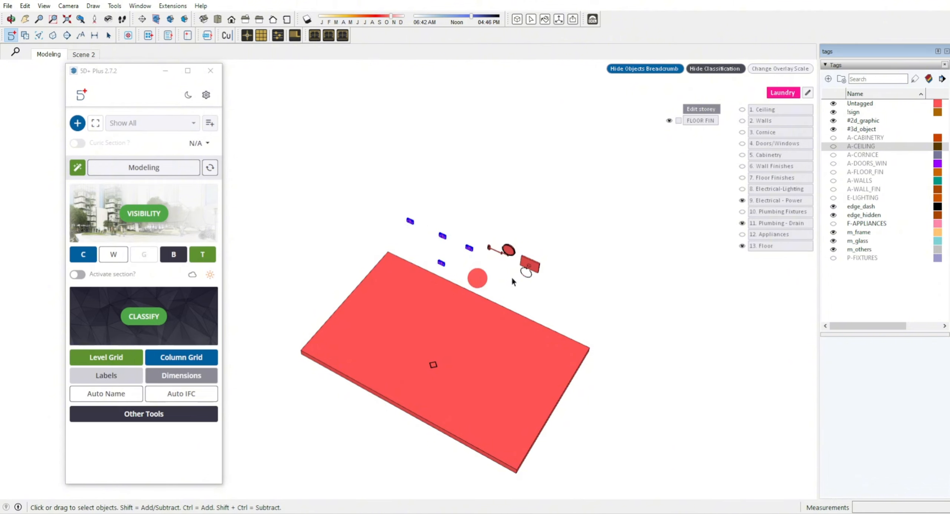
pyautogui.click(779, 201)
pyautogui.click(741, 201)
pyautogui.click(613, 279)
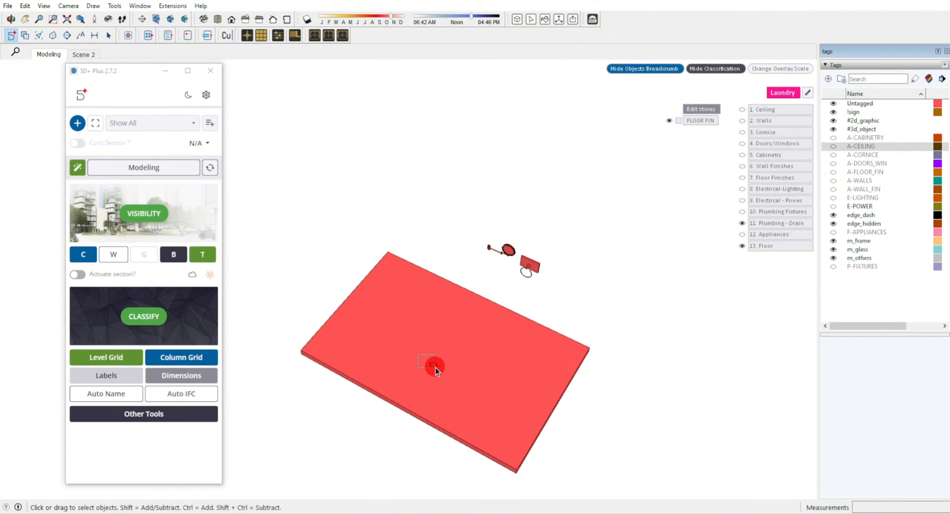
# Classify the square floor drain as Plumbing - Drain and hide the drain elements
pyautogui.moveTo(435, 368); pyautogui.dragTo(446, 375)
pyautogui.click(781, 223)
pyautogui.click(743, 224)
pyautogui.click(616, 347)
# Classify the floor slab as Floor and hide the floor elements
pyautogui.click(580, 349)
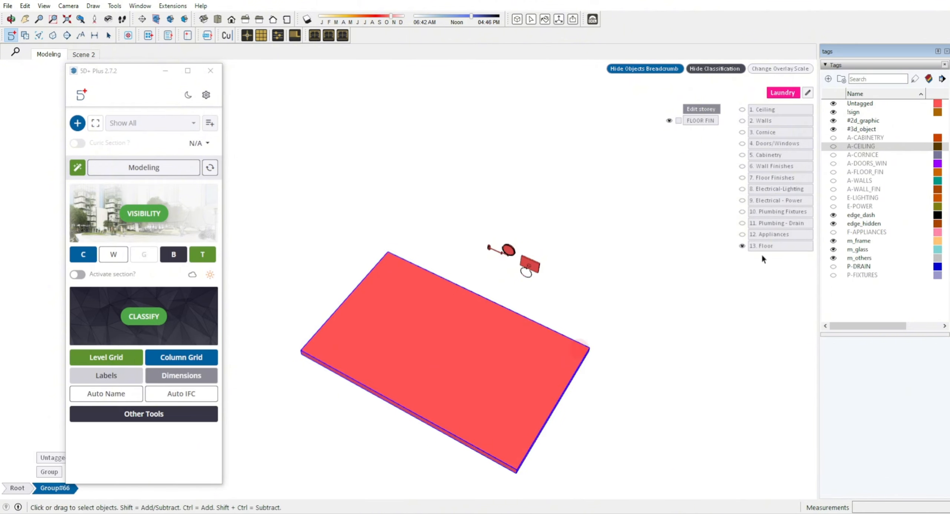
pyautogui.click(761, 246)
pyautogui.click(742, 246)
pyautogui.click(660, 297)
pyautogui.click(529, 268)
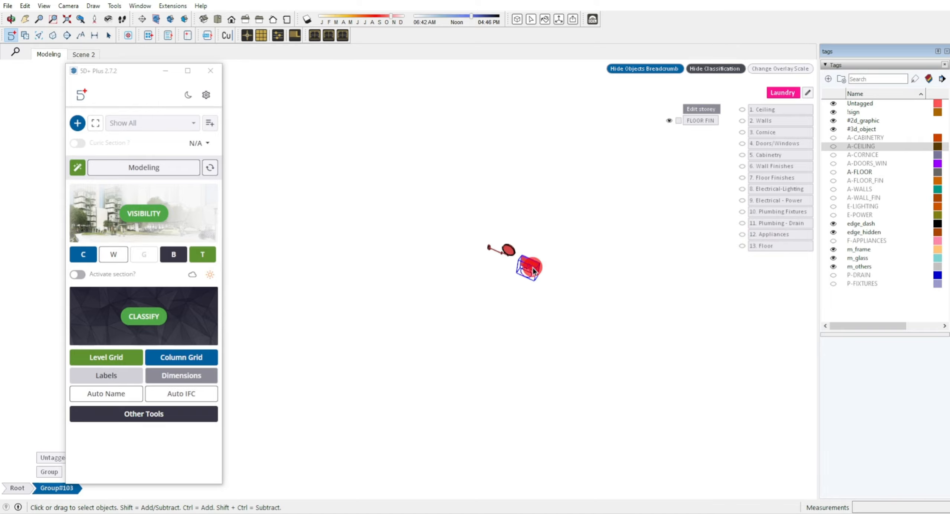
pyautogui.click(558, 283)
pyautogui.click(761, 245)
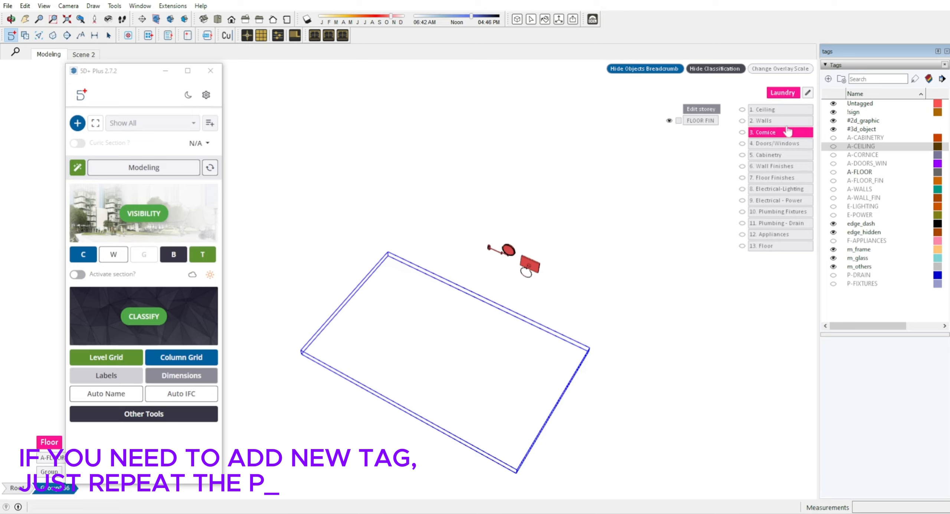
# Add an Accessories element type with the tag F-ACCESSORIES to the Laundry category, save the classification settings and close them
pyautogui.click(808, 92)
pyautogui.scroll(-3, 211, 289)
pyautogui.click(390, 409)
pyautogui.scroll(-7, 394, 410)
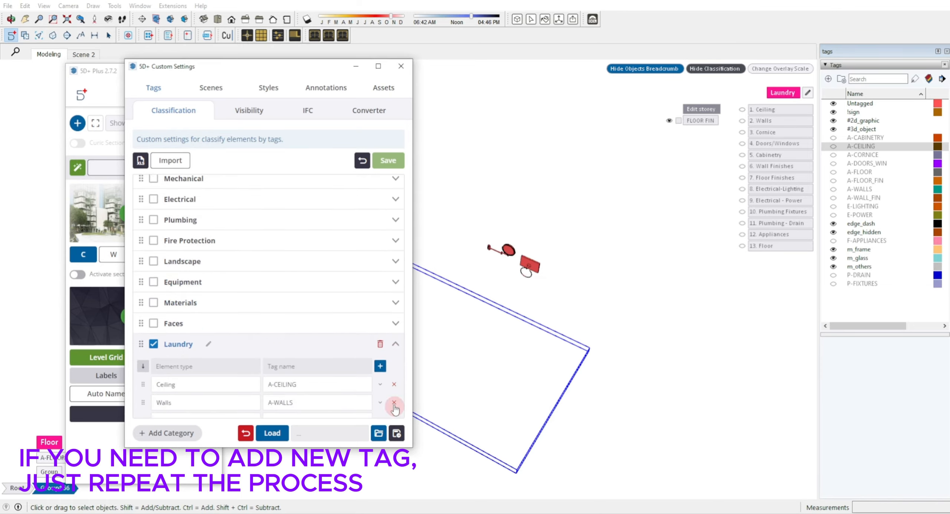
pyautogui.scroll(1, 374, 329)
pyautogui.click(382, 220)
pyautogui.tripleClick(215, 404)
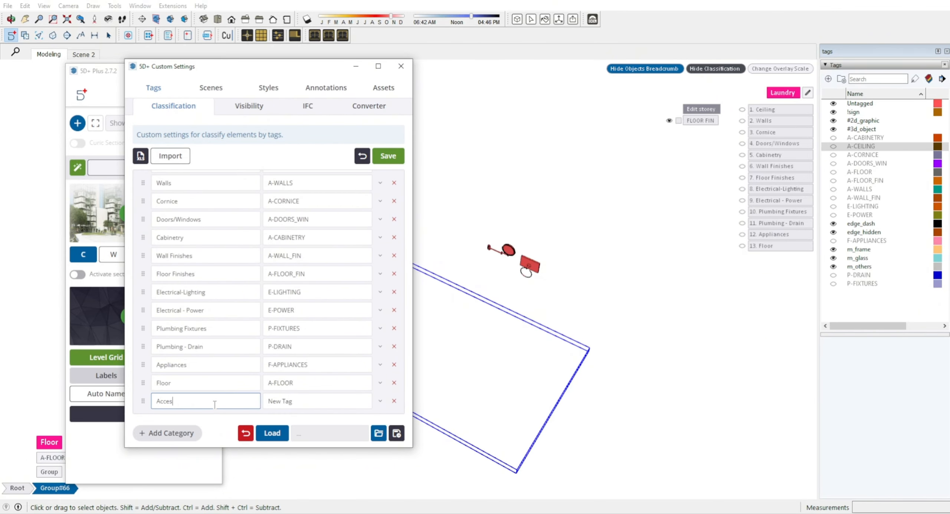
pyautogui.write('Accessories')
pyautogui.tripleClick(302, 399)
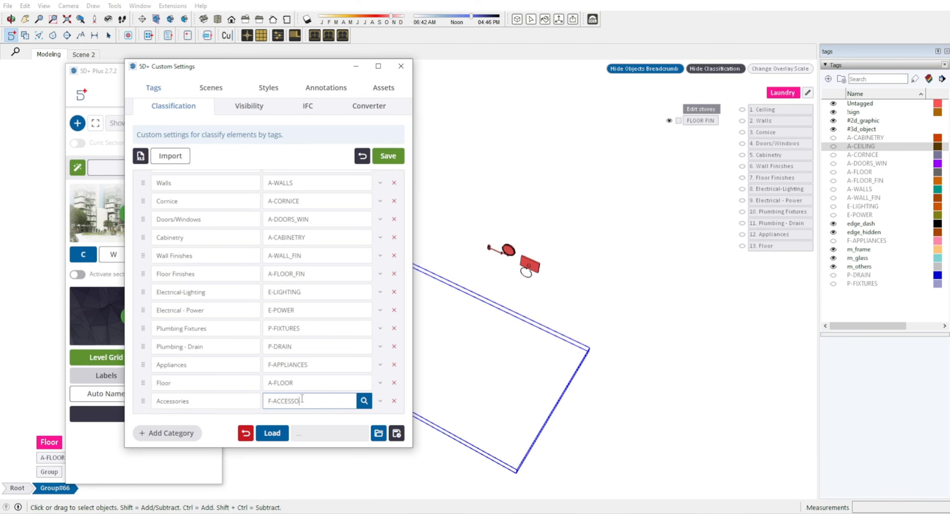
pyautogui.click(388, 156)
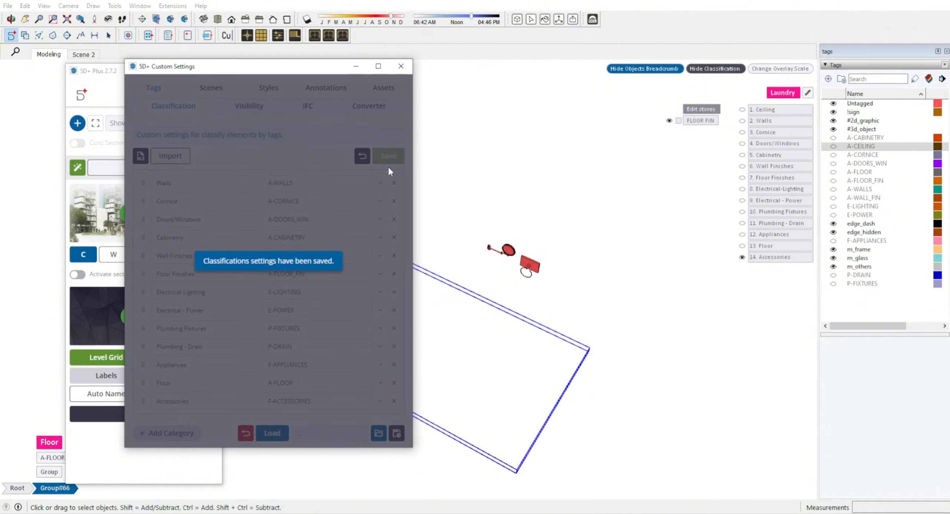
pyautogui.click(401, 67)
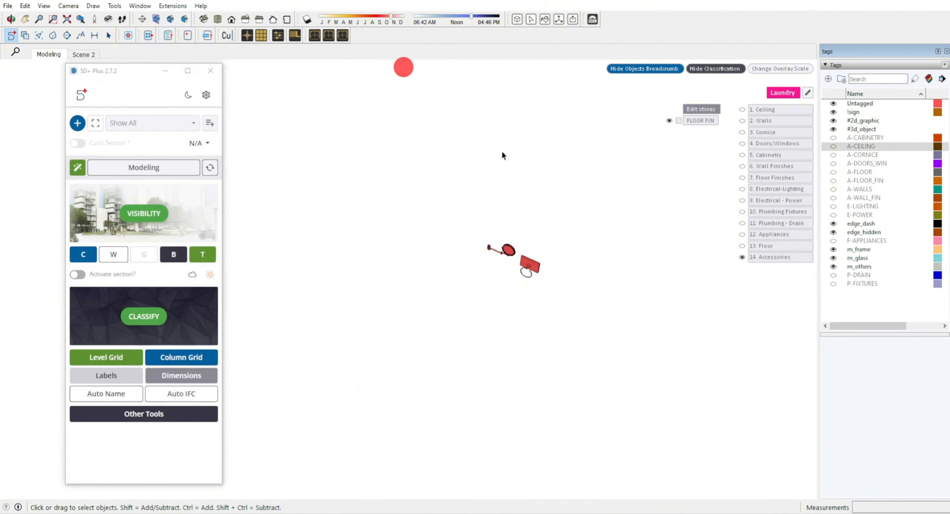
# Classify the remaining wall-mounted items as Accessories and hide the accessories
pyautogui.moveTo(638, 263); pyautogui.dragTo(460, 288)
pyautogui.click(774, 257)
pyautogui.click(742, 257)
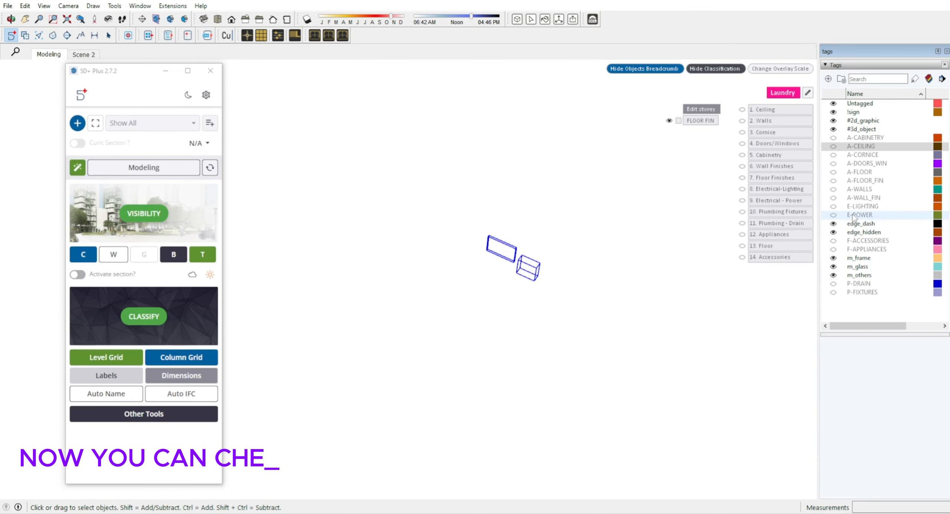
pyautogui.click(380, 144)
# Switch to Scene 2 and check the tags by hiding the Laundry element types from Ceiling to Floor Finishes one by one
pyautogui.click(83, 55)
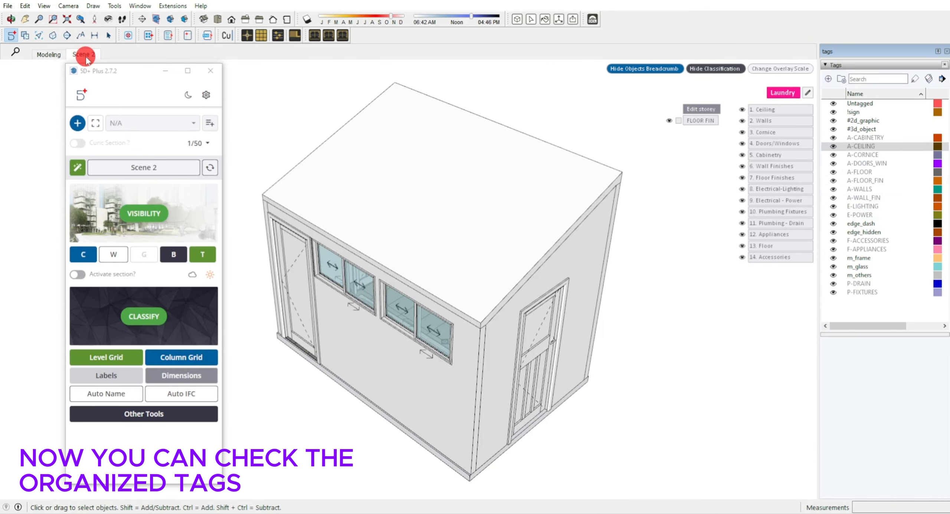
pyautogui.click(742, 109)
pyautogui.click(742, 121)
pyautogui.click(742, 132)
pyautogui.click(742, 144)
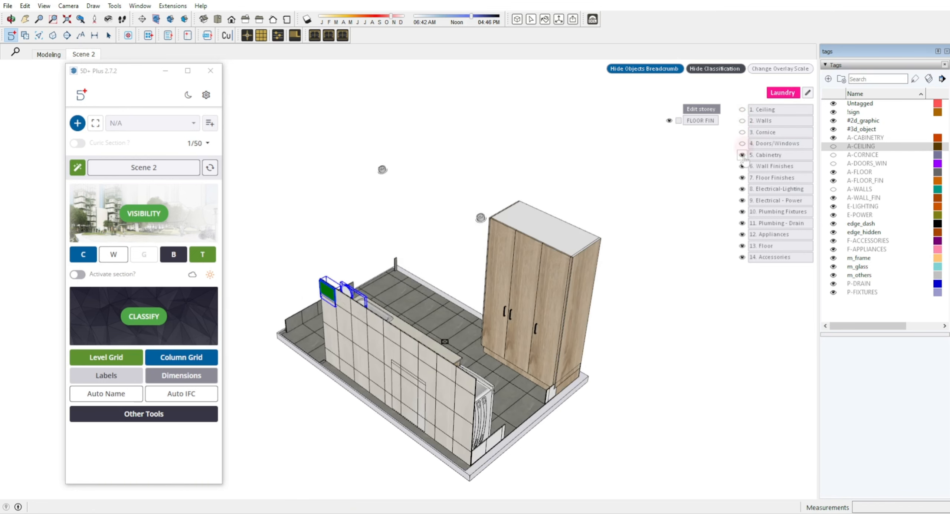
pyautogui.click(742, 155)
pyautogui.click(742, 166)
pyautogui.click(742, 178)
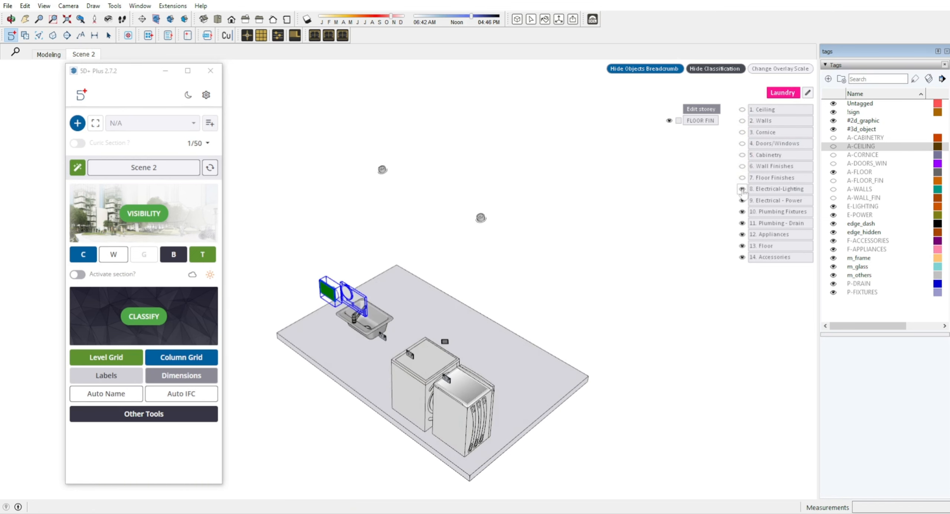
# Check the remaining tags by hiding the element types from Electrical-Lighting to Accessories one by one, and restore Scene 2
pyautogui.click(741, 189)
pyautogui.click(742, 201)
pyautogui.click(742, 212)
pyautogui.click(741, 223)
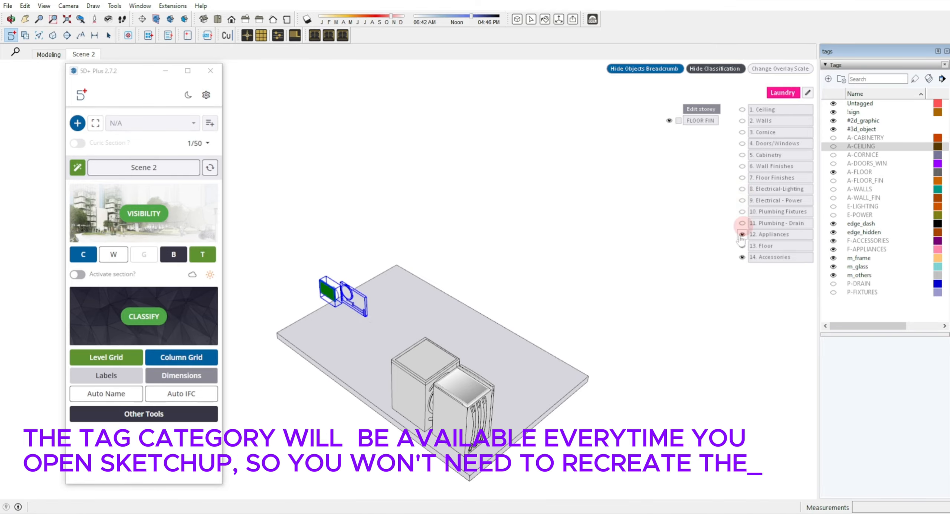
pyautogui.click(742, 234)
pyautogui.click(741, 246)
pyautogui.click(742, 257)
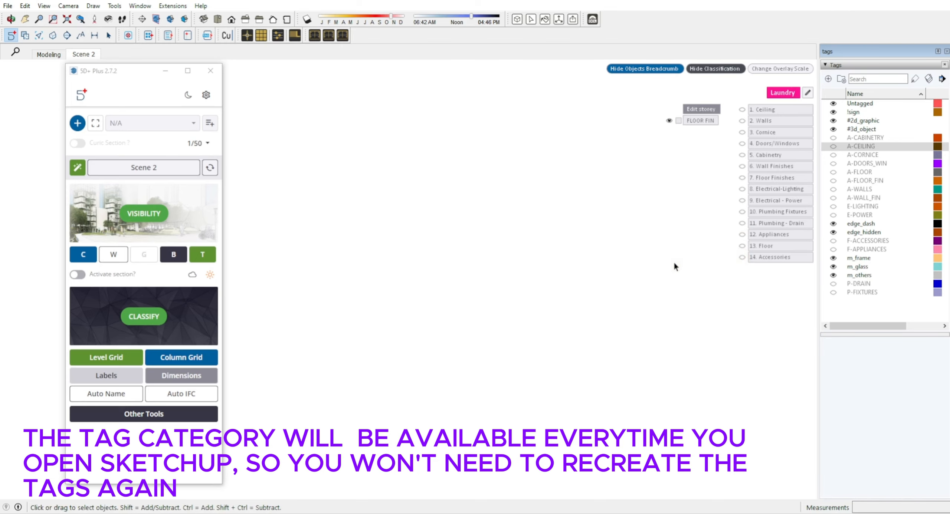
pyautogui.click(83, 54)
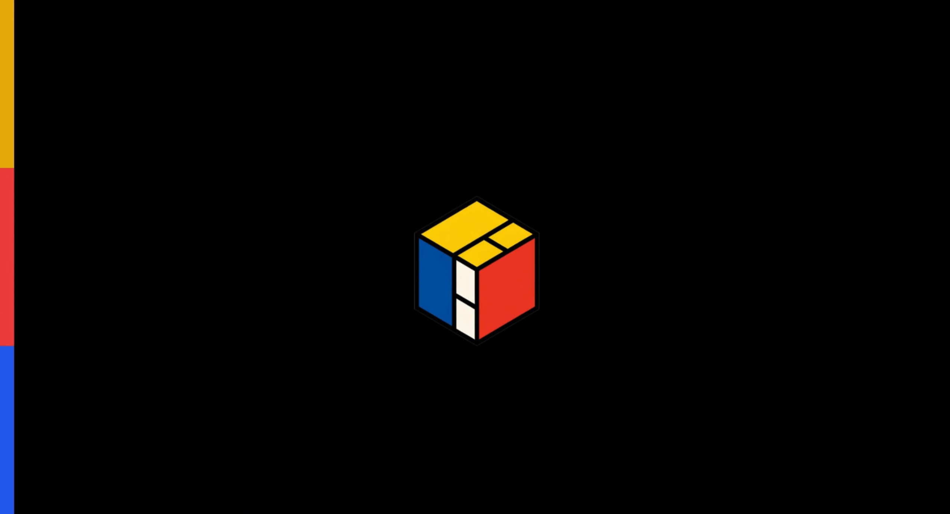